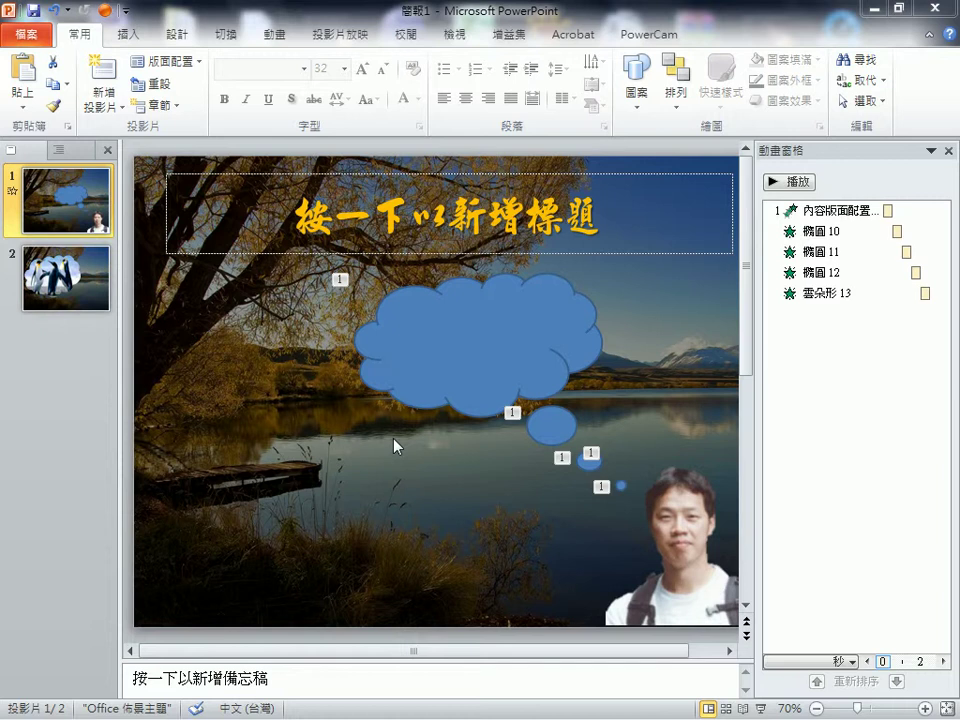
- Add a new title-and-content slide 3 after the penguin slide 2
left_click(80, 299)
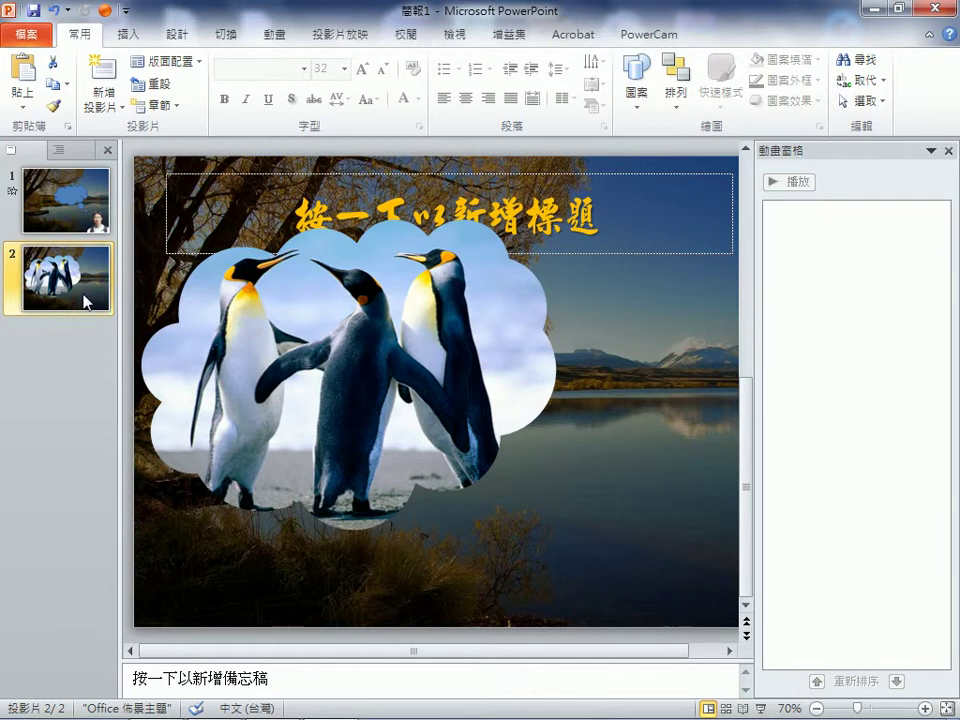
left_click(107, 75)
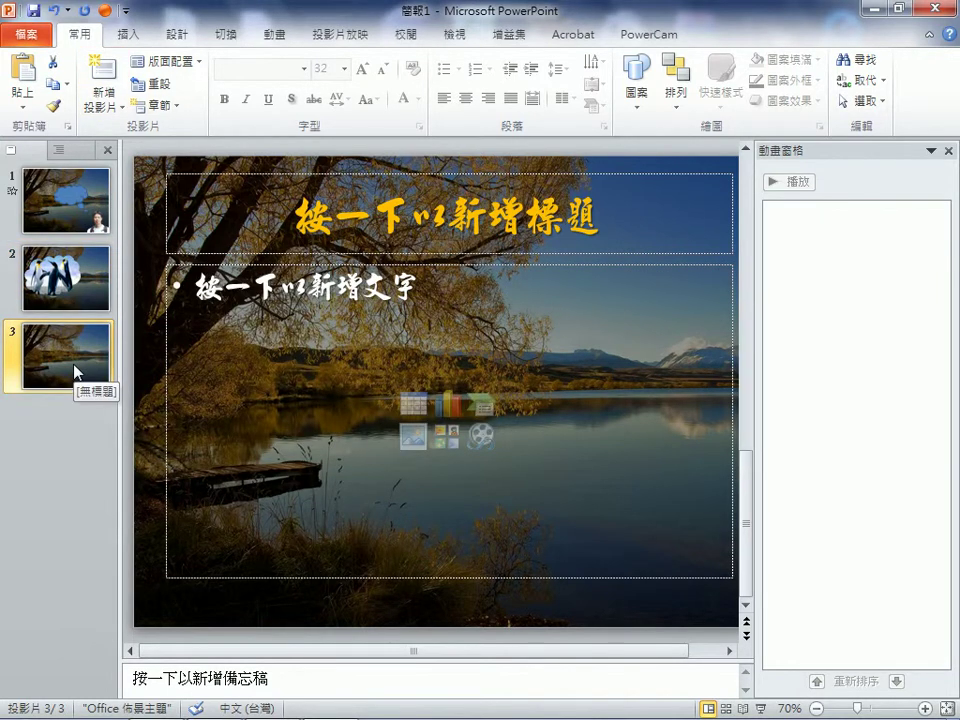
- Insert 企鵝.jpg, 水母.jpg and 無尾熊.jpg from Sample Pictures onto slide 3
left_click(127, 36)
left_click(78, 76)
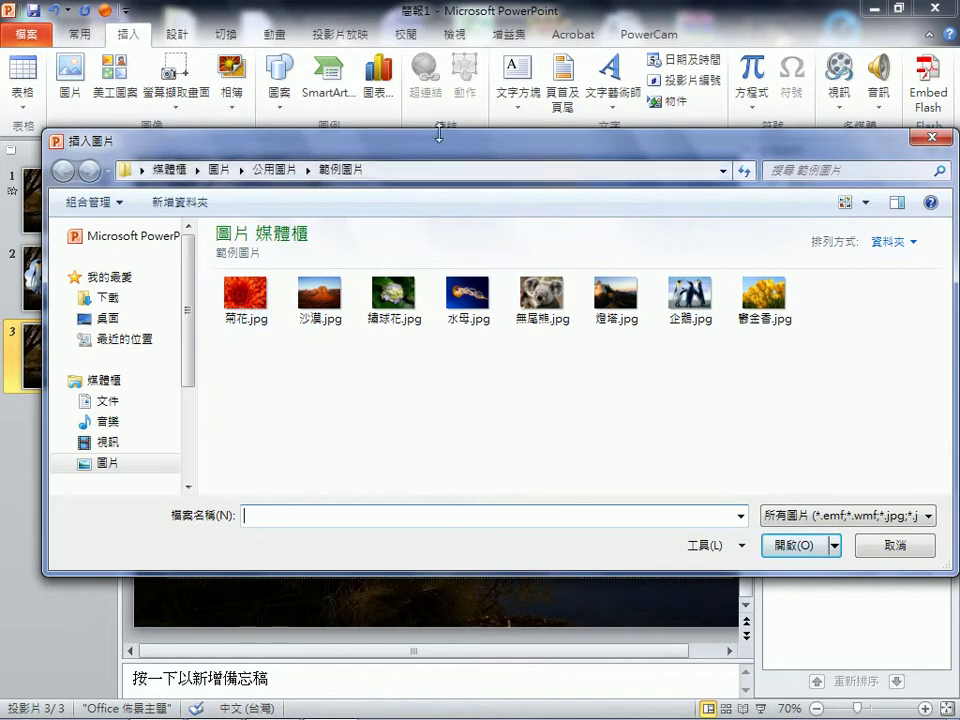
left_click_drag(426, 156, 510, 40)
mouse_move(773, 180)
left_mouse_down()
mouse_move(348, 450)
mouse_move(230, 552)
left_mouse_up()
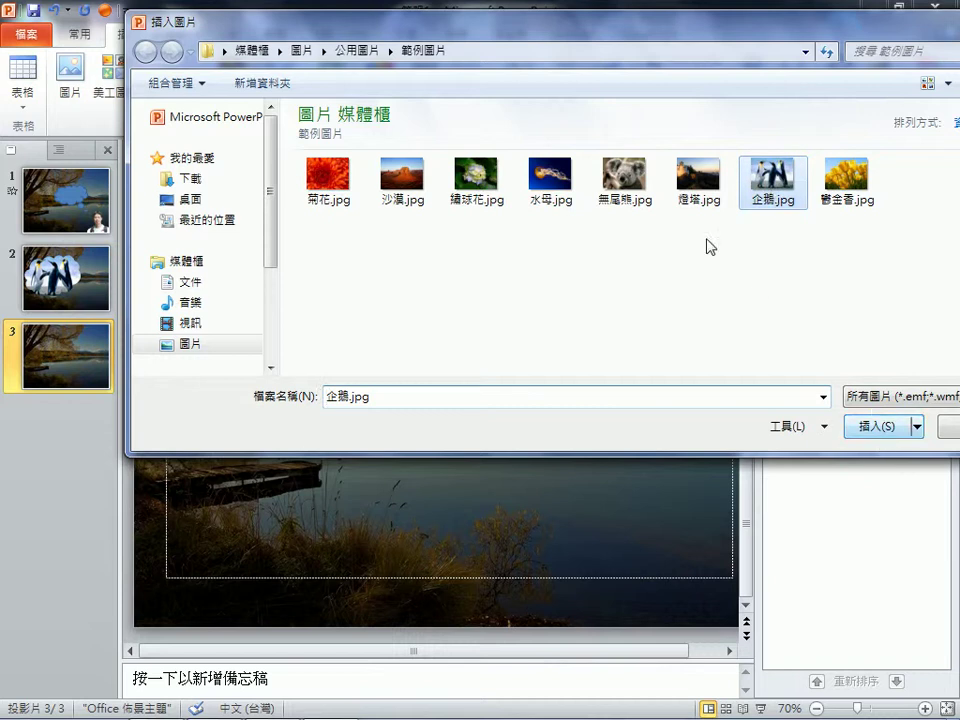
left_click(545, 185, "ctrl")
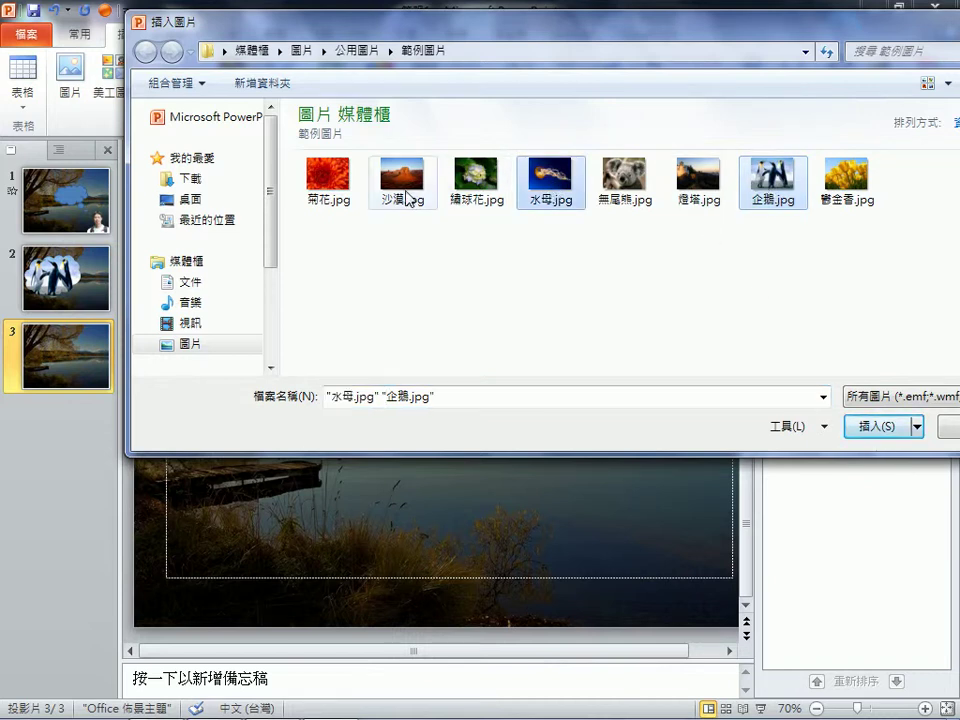
left_click(625, 180, "ctrl")
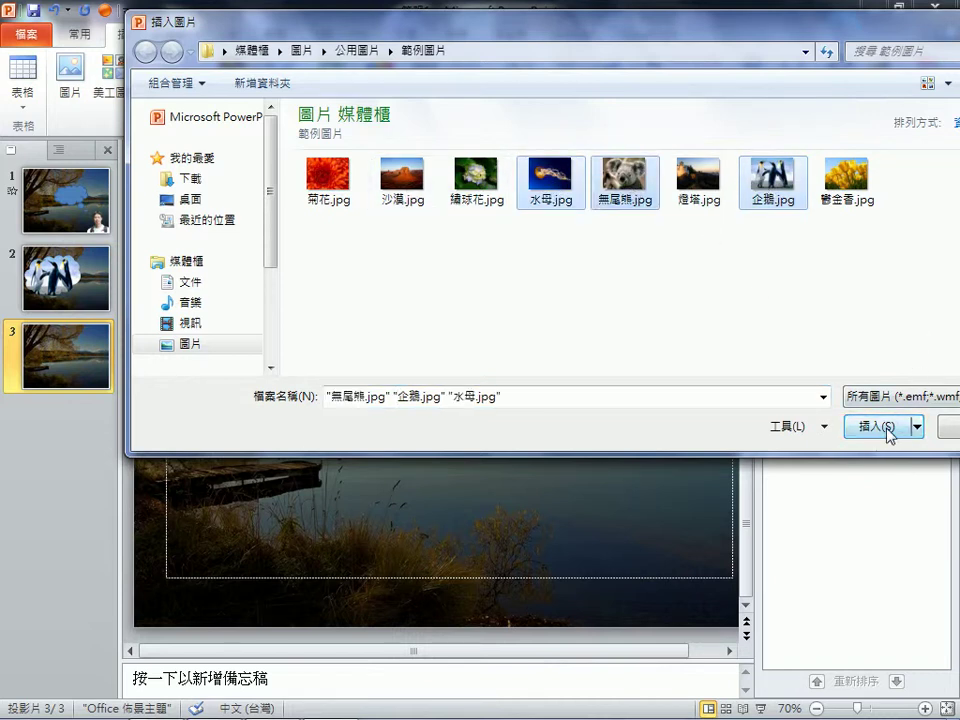
left_click(880, 427)
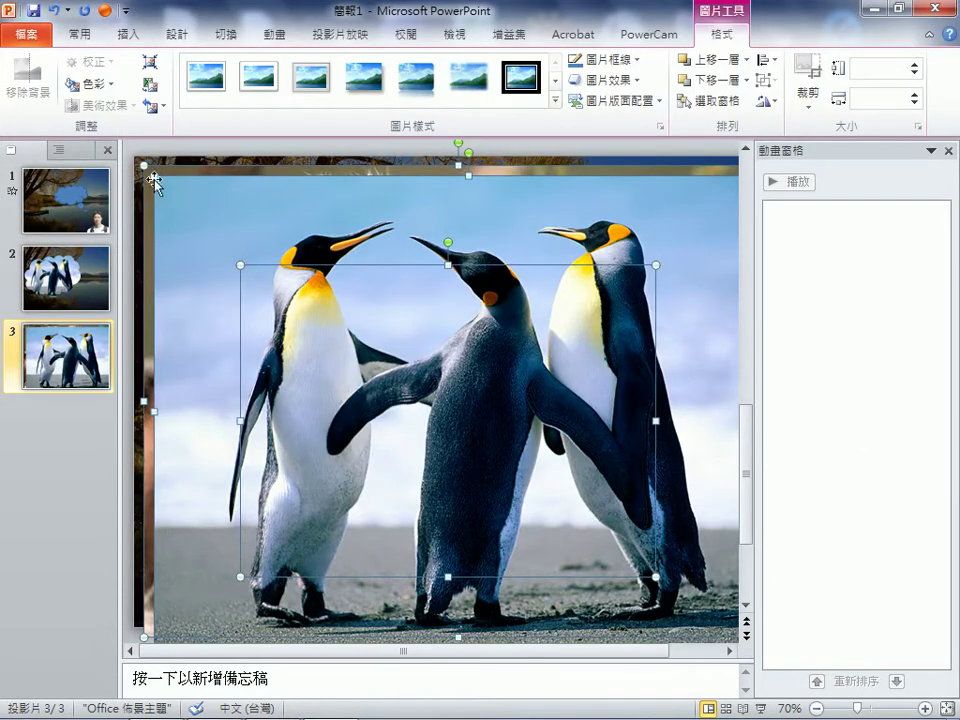
- Shrink the penguin picture and place it at the slide's top-left
left_click_drag(179, 192, 345, 322)
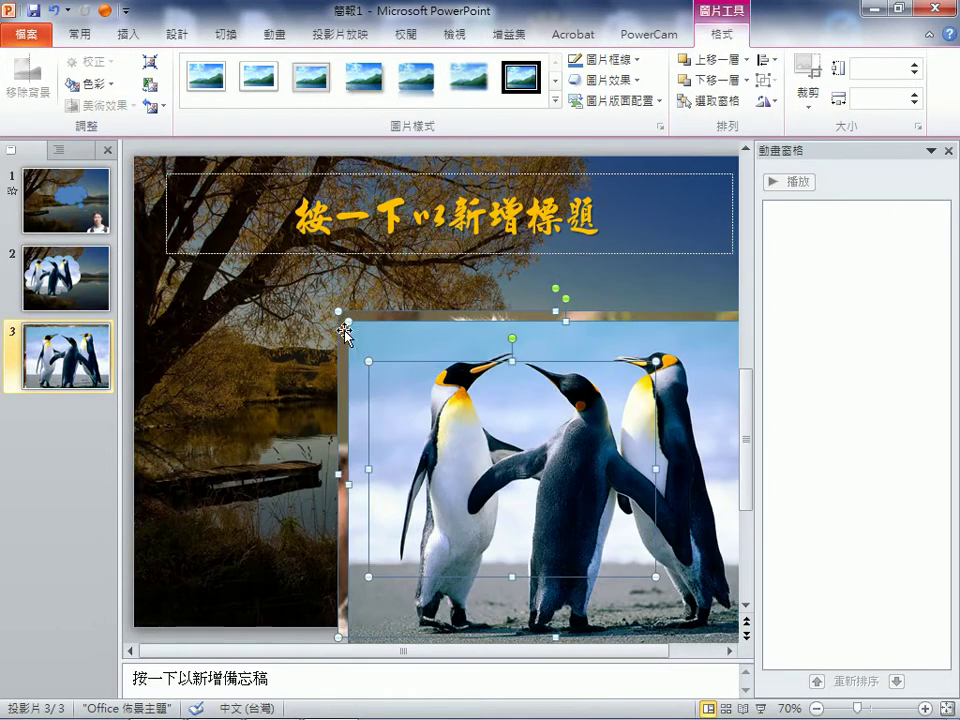
left_click(131, 527)
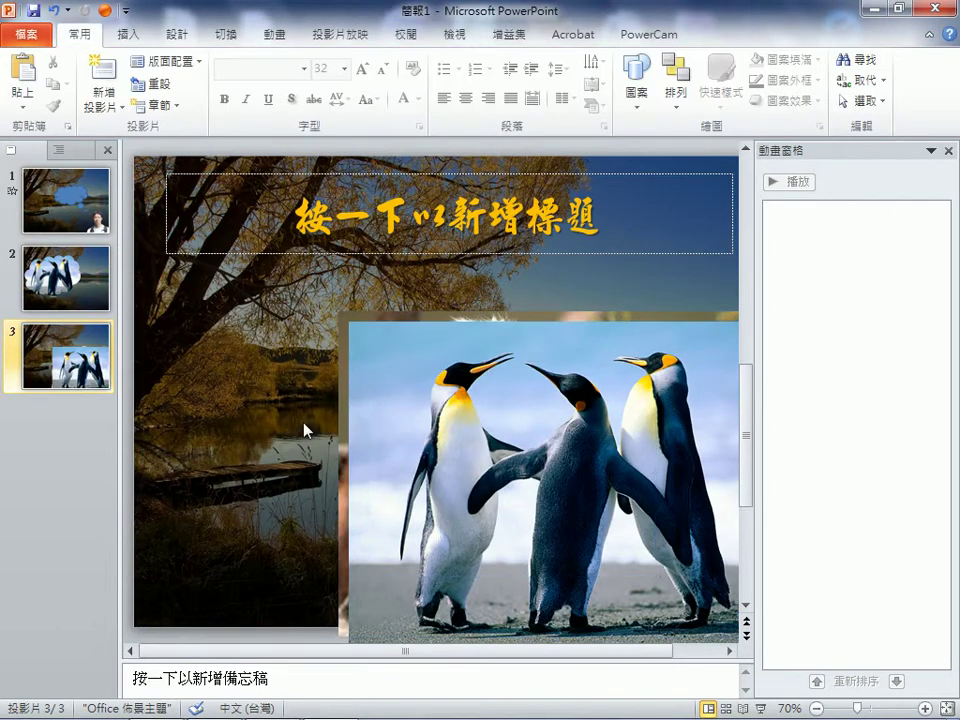
left_click(388, 390)
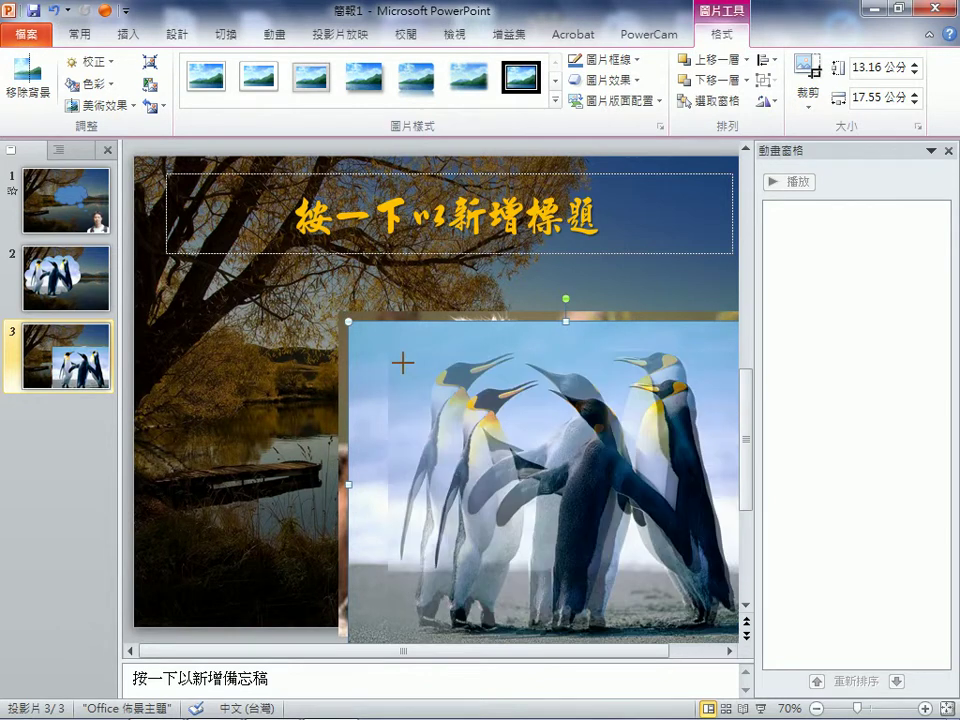
left_click_drag(348, 320, 423, 378)
left_click_drag(514, 450, 240, 240)
key("Tab")
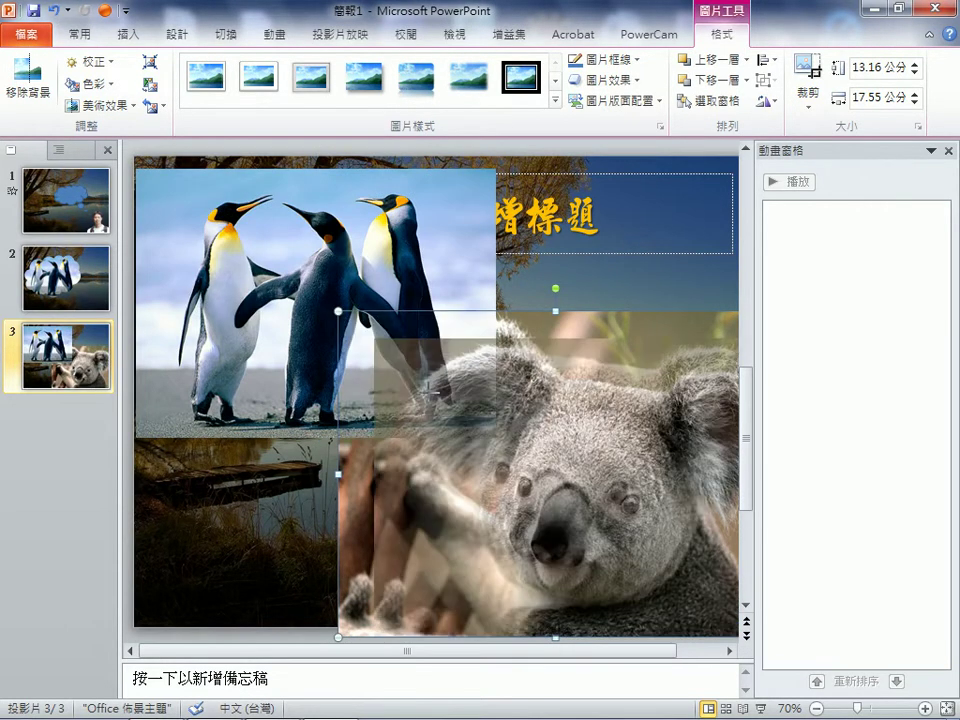
- Shrink the koala picture to the top right and move the jellyfish to the bottom-left
left_click_drag(335, 311, 432, 382)
left_click_drag(583, 480, 600, 281)
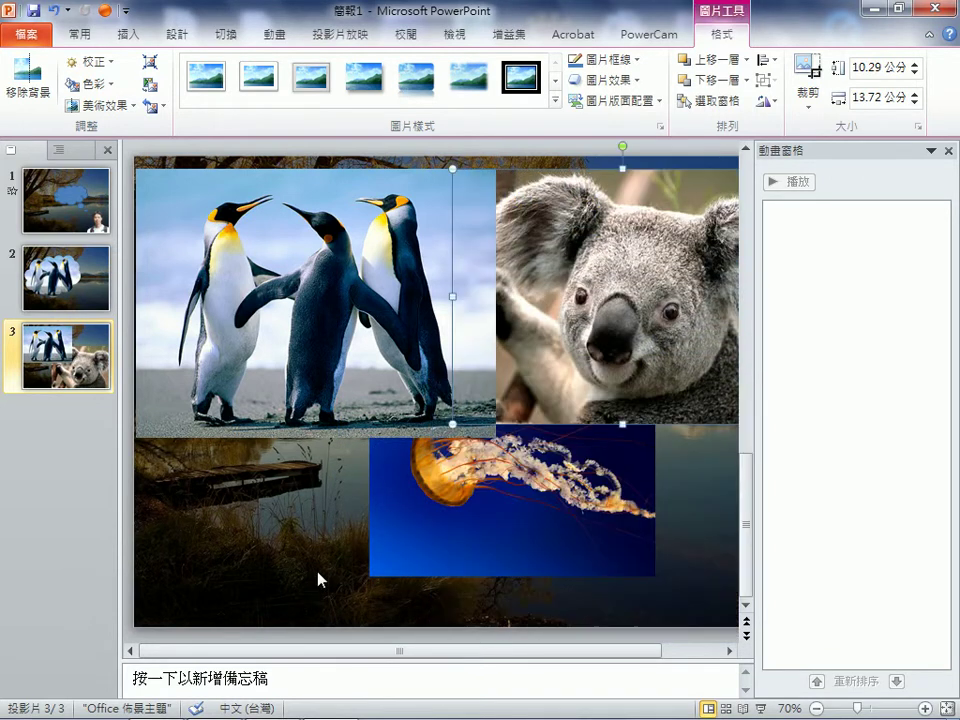
left_click_drag(405, 520, 182, 569)
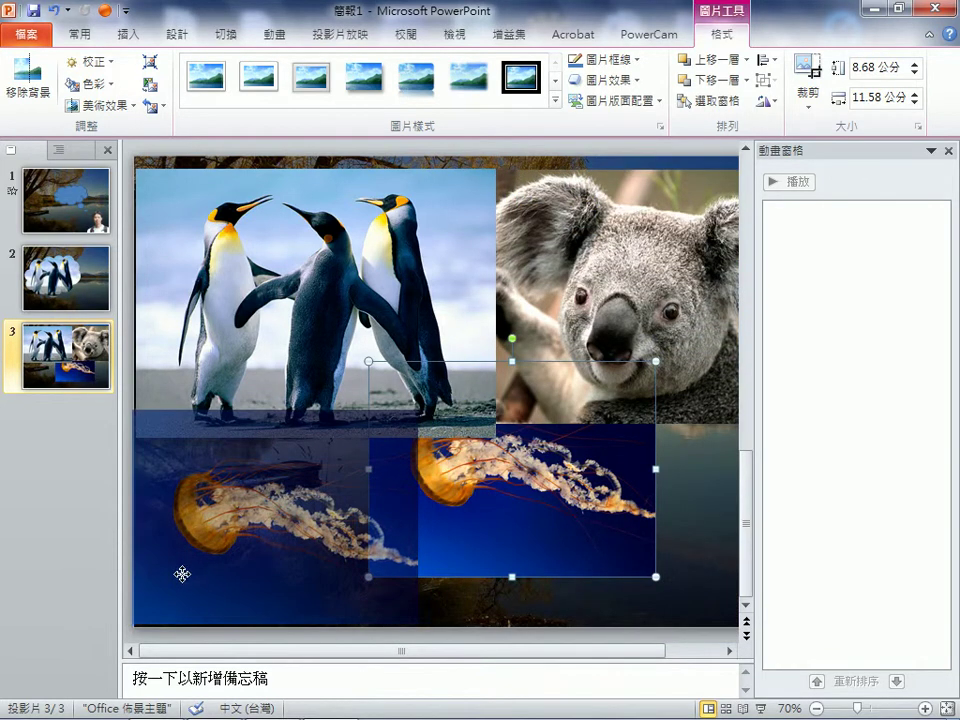
left_click_drag(182, 569, 195, 568)
- Resize the penguins to sit above the jellyfish and lower the koala below the title
left_click(214, 388)
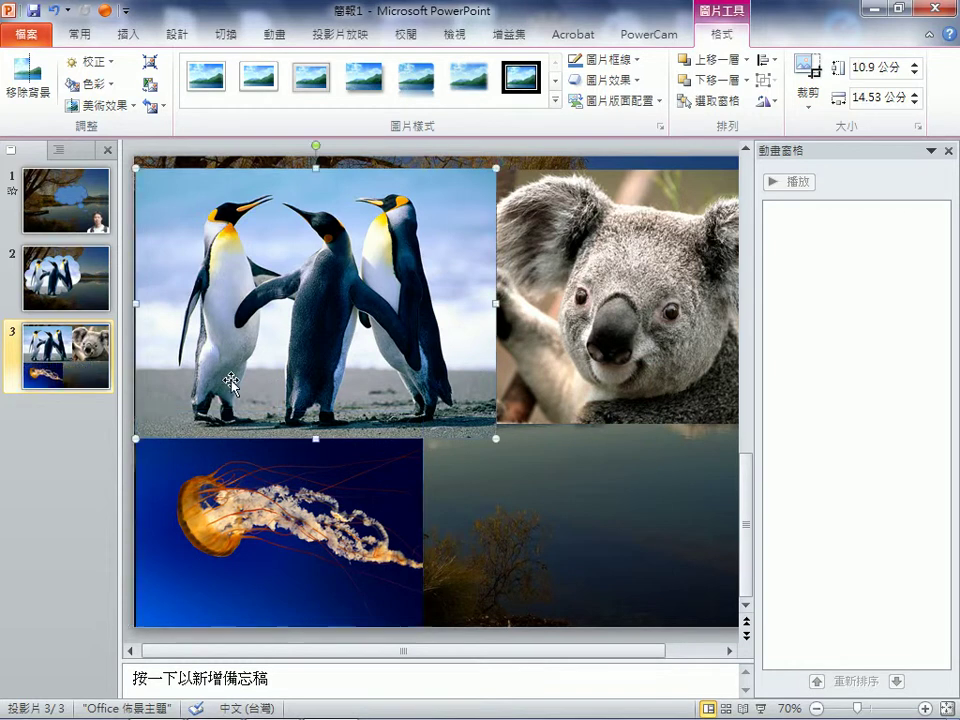
left_click_drag(495, 438, 430, 390)
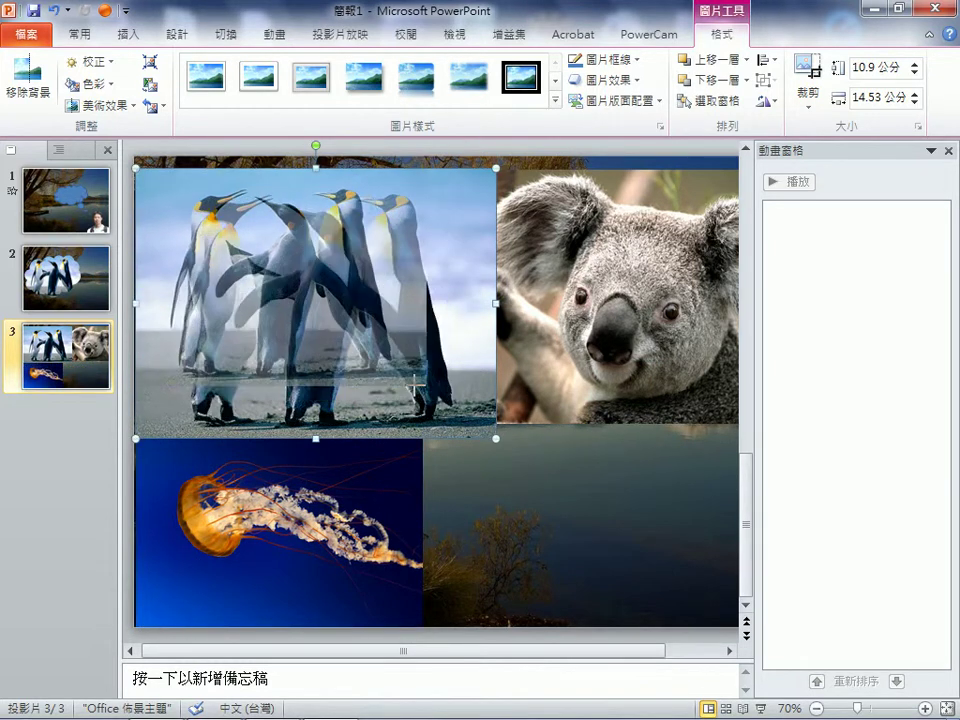
mouse_move(428, 389)
left_mouse_down()
mouse_move(452, 412)
mouse_move(424, 446)
left_mouse_up()
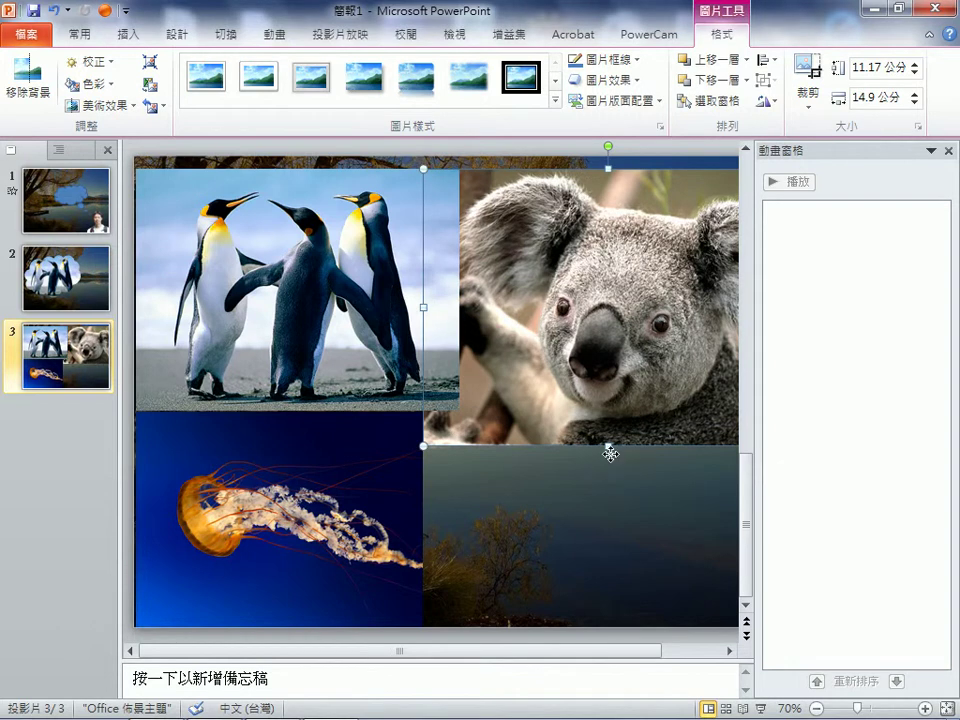
left_click_drag(611, 448, 536, 475)
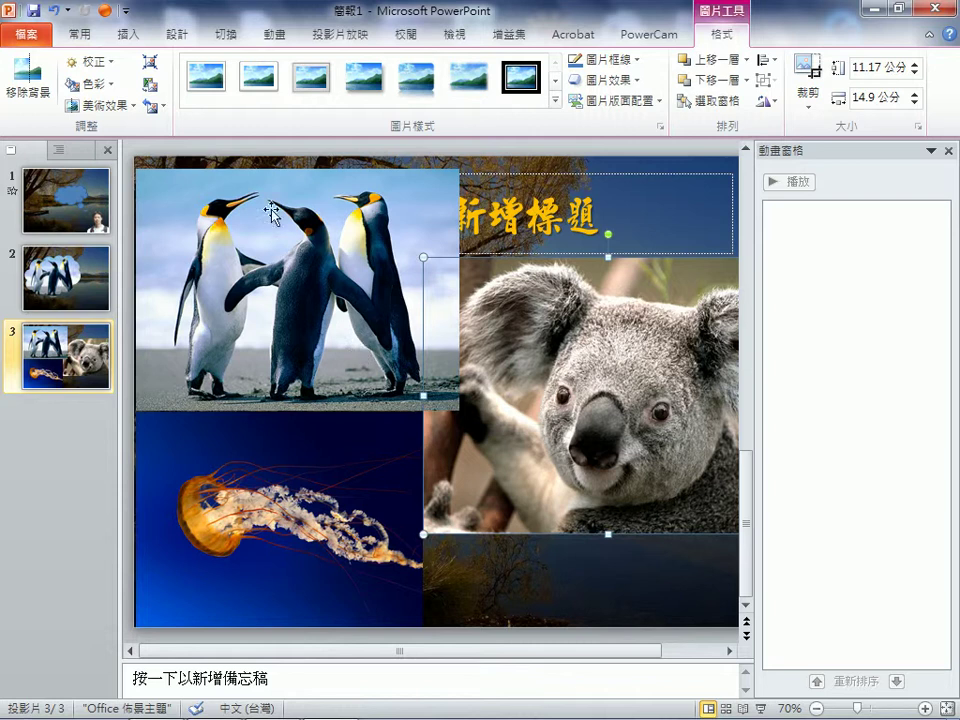
left_click(278, 38)
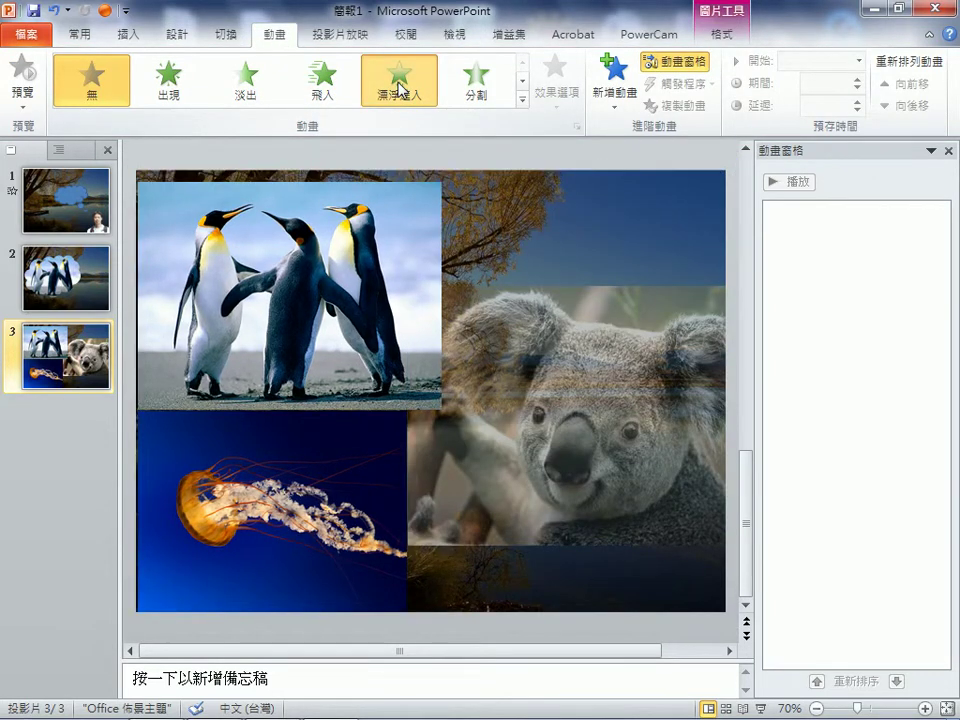
- Give the koala picture a Float In entrance and the penguin picture a Spin effect
left_click(400, 88)
left_click(481, 103)
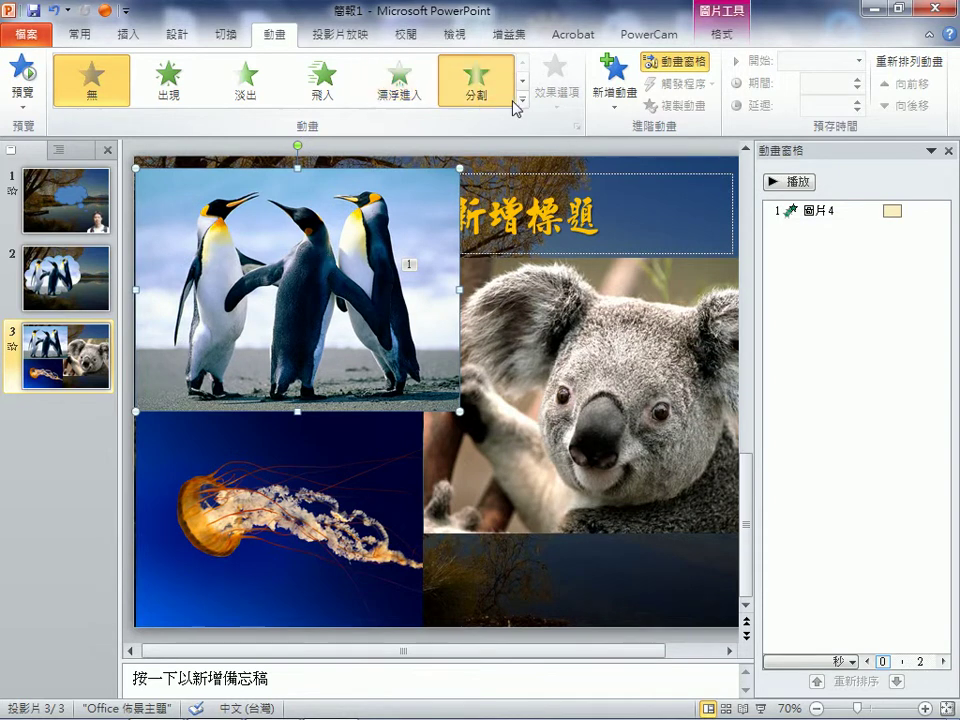
left_click(522, 100)
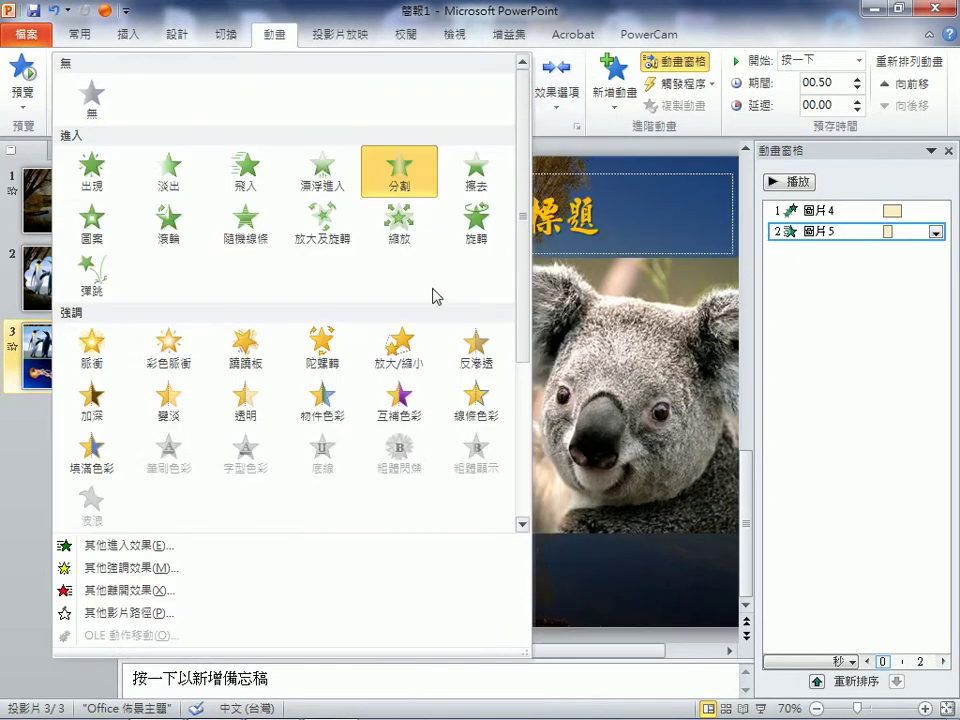
left_click(478, 238)
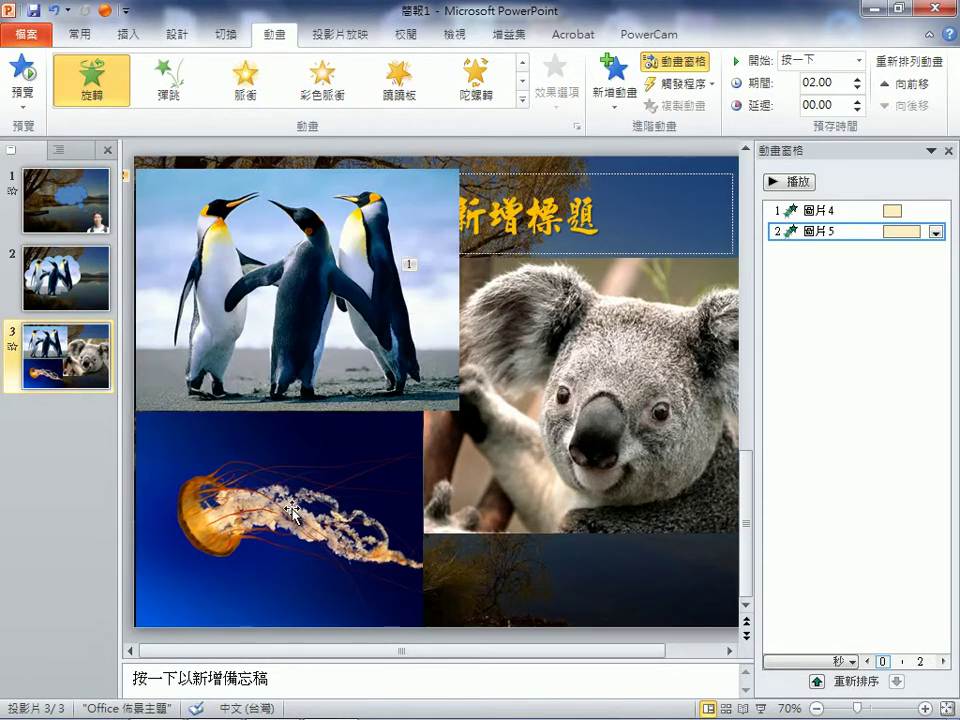
- Add a Line Color emphasis to the jellyfish picture, then review the other pictures' animations
left_click(405, 261)
left_click(522, 100)
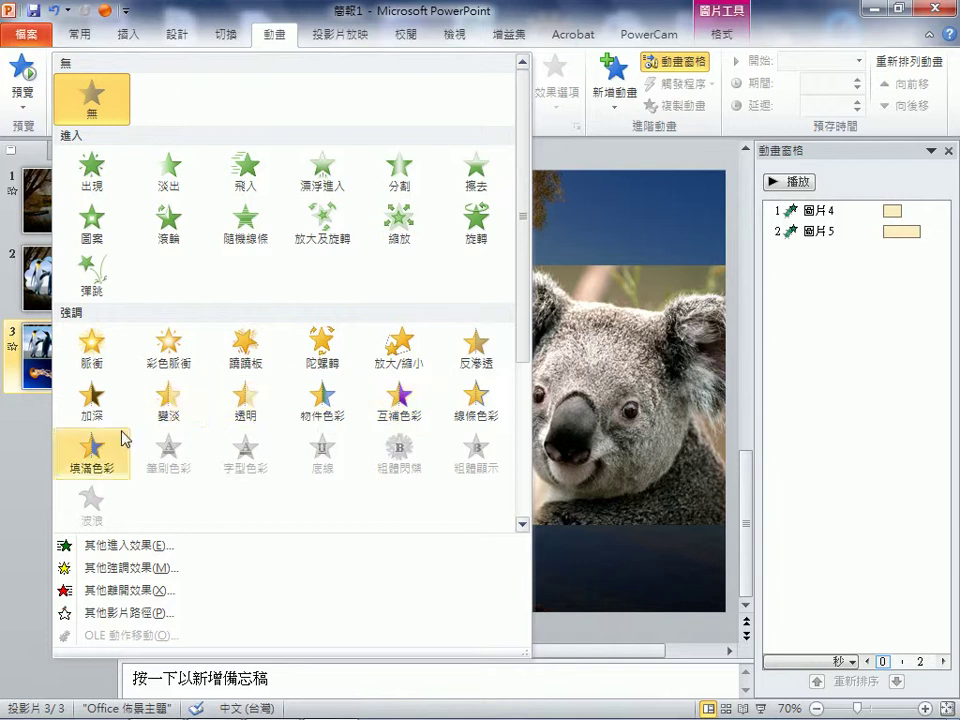
left_click(472, 405)
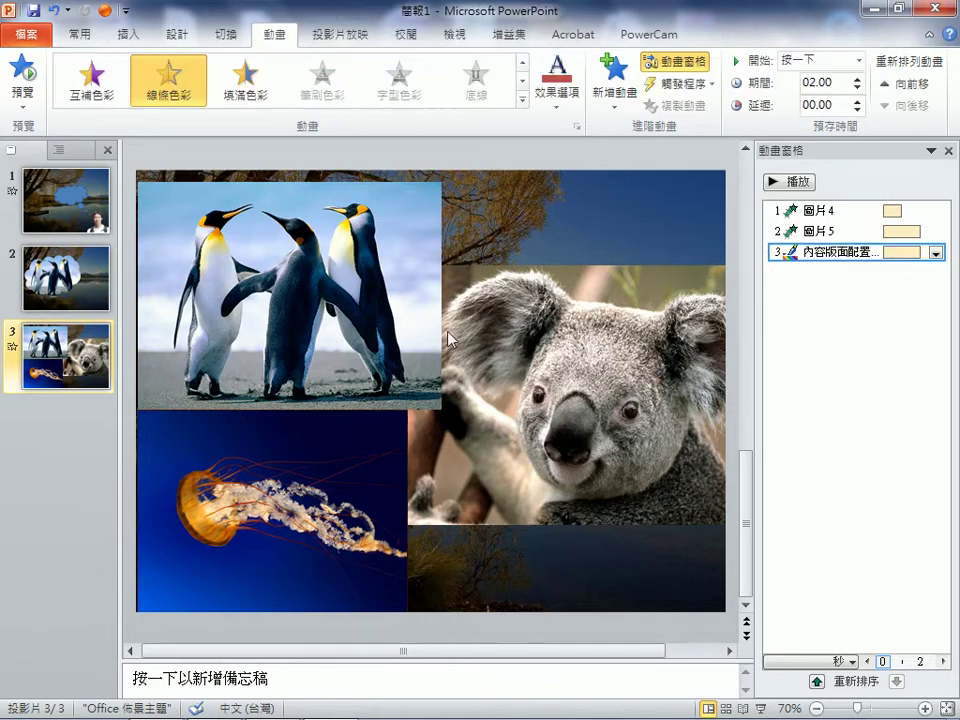
left_click(405, 300)
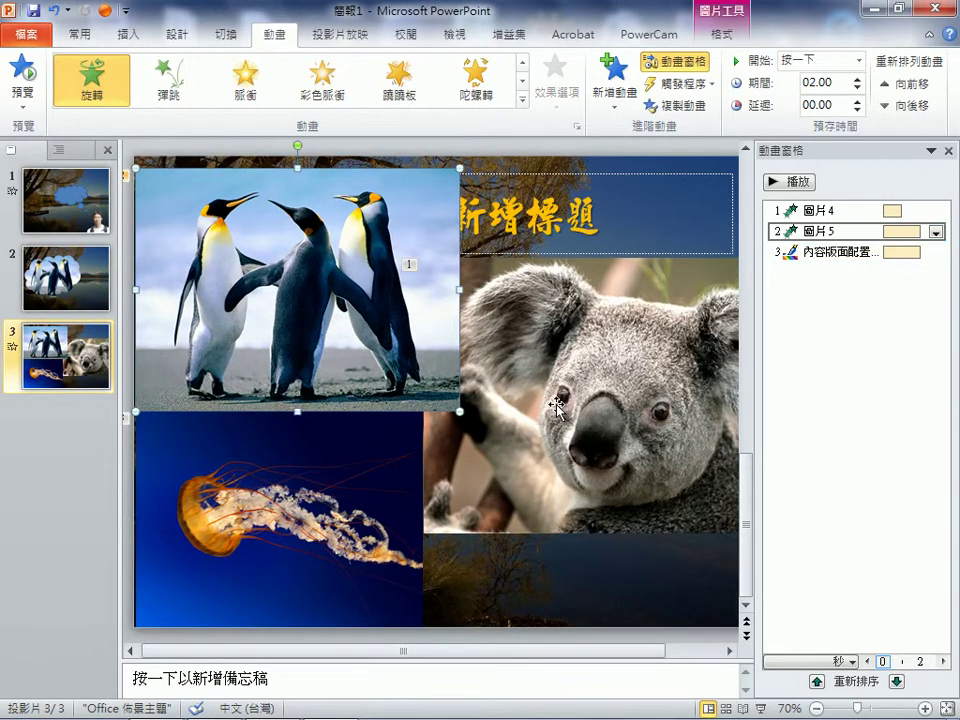
left_click(603, 408)
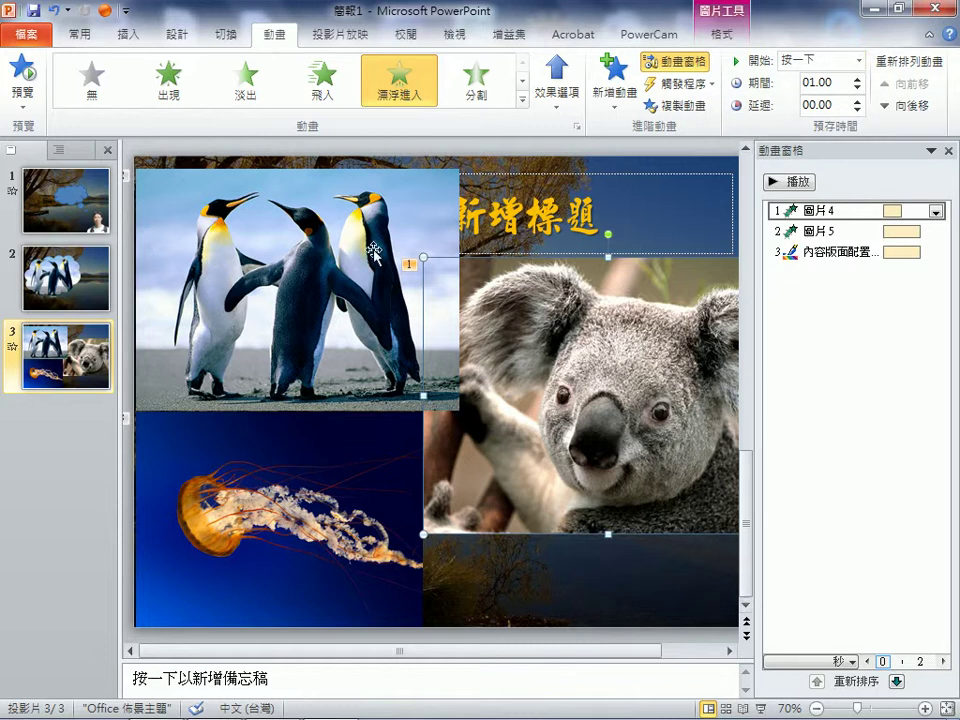
- Set the koala, penguin and jellyfish animations to start After Previous, then run the slide show
left_click(858, 61)
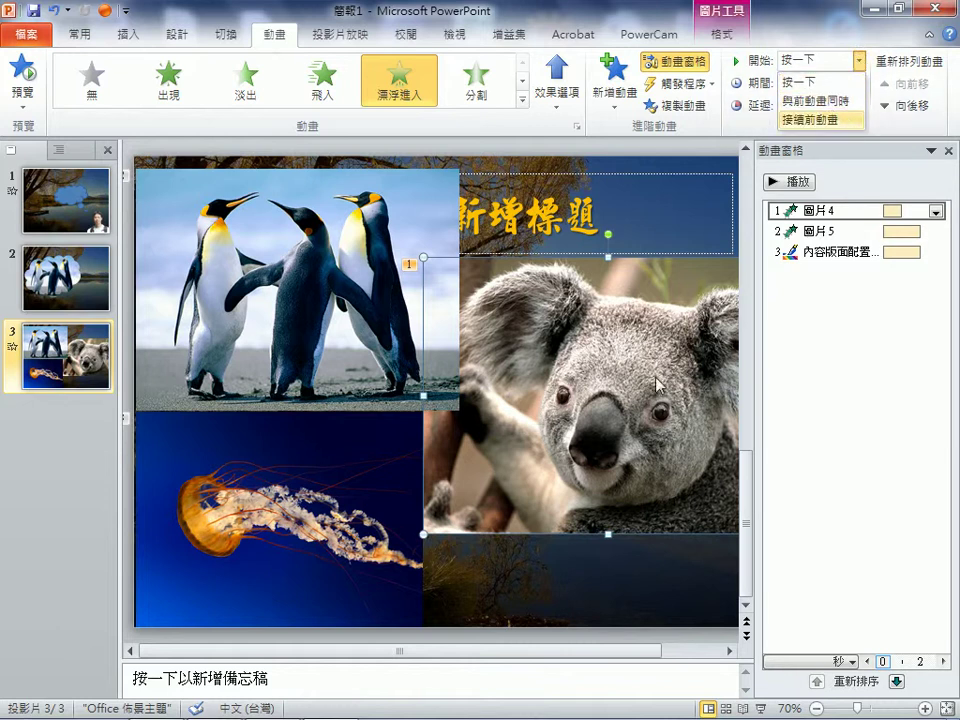
left_click(830, 119)
left_click(447, 230)
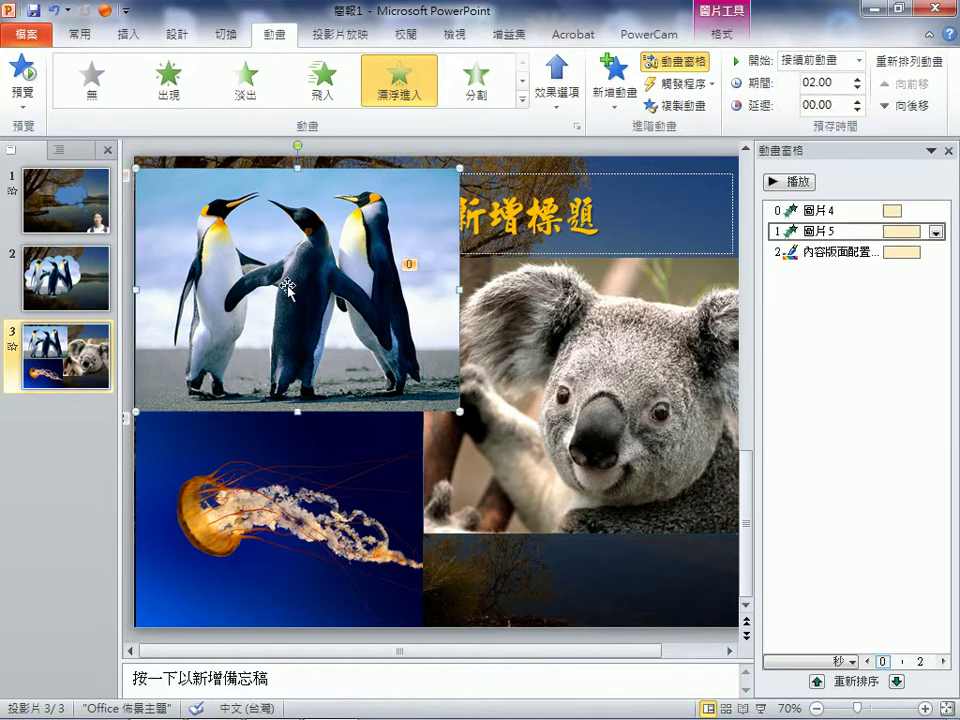
left_click(858, 61)
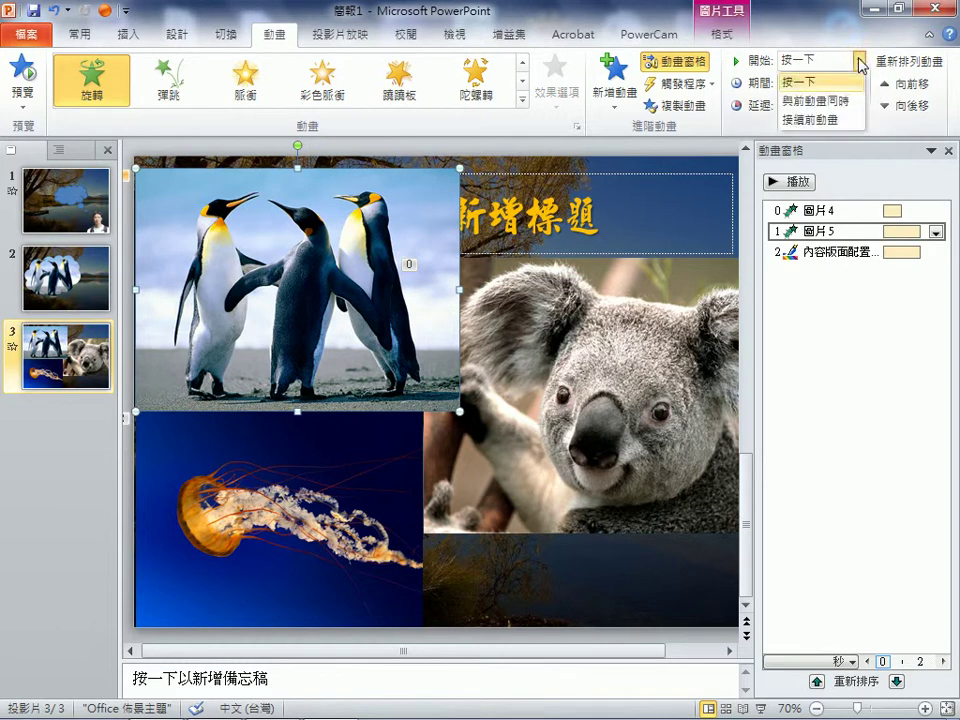
left_click(833, 119)
left_click(830, 252)
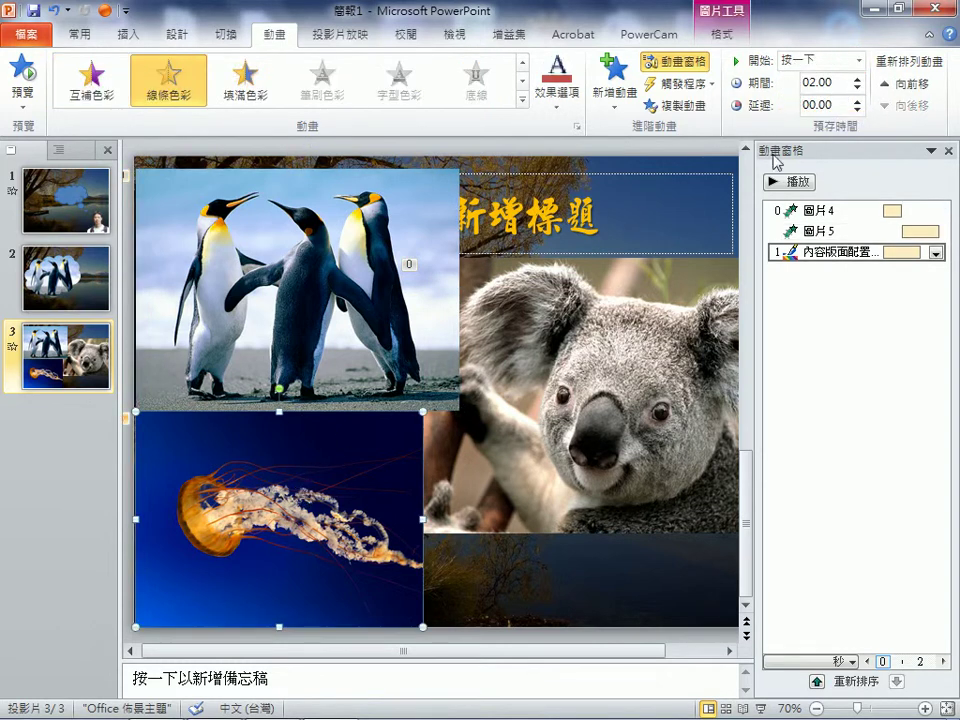
left_click(858, 61)
left_click(836, 120)
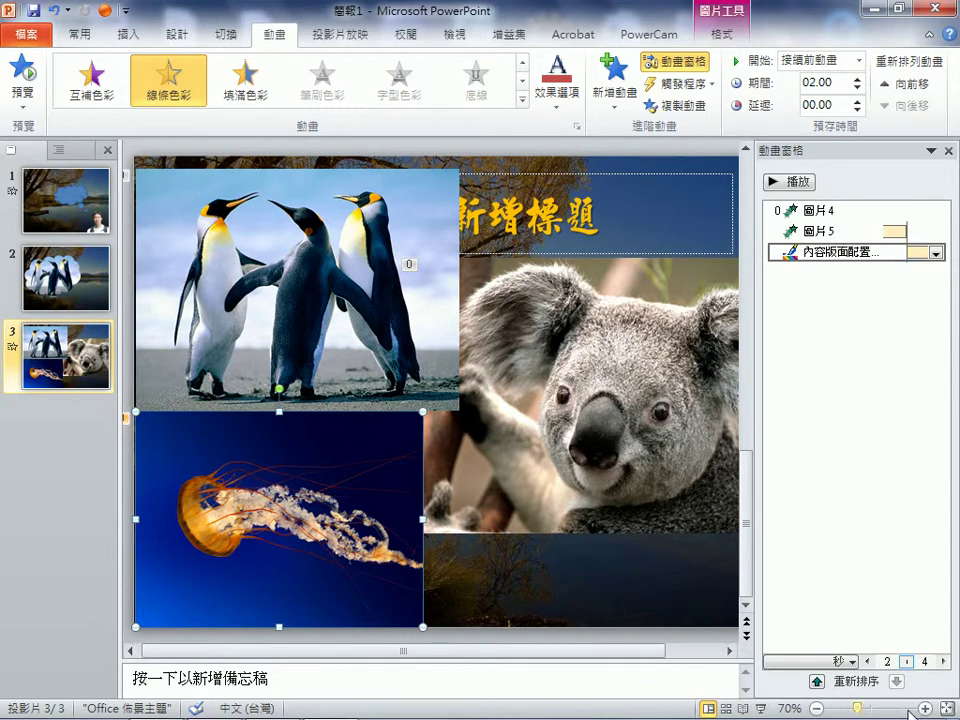
left_click(760, 707)
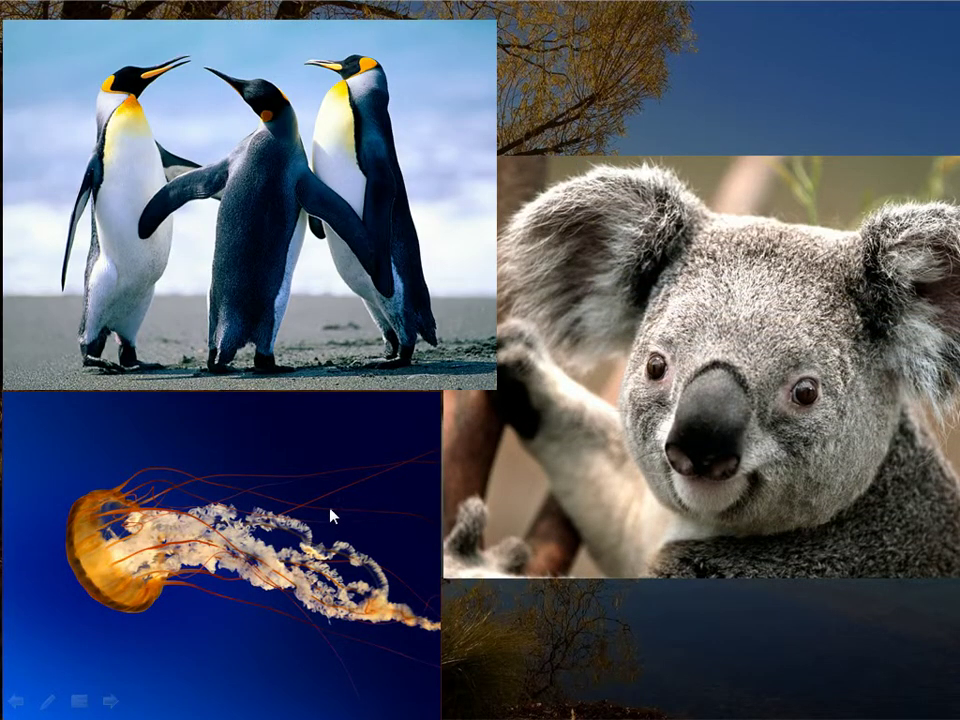
- Leave the slide show with Esc, back to editing slide 3
key("Escape")
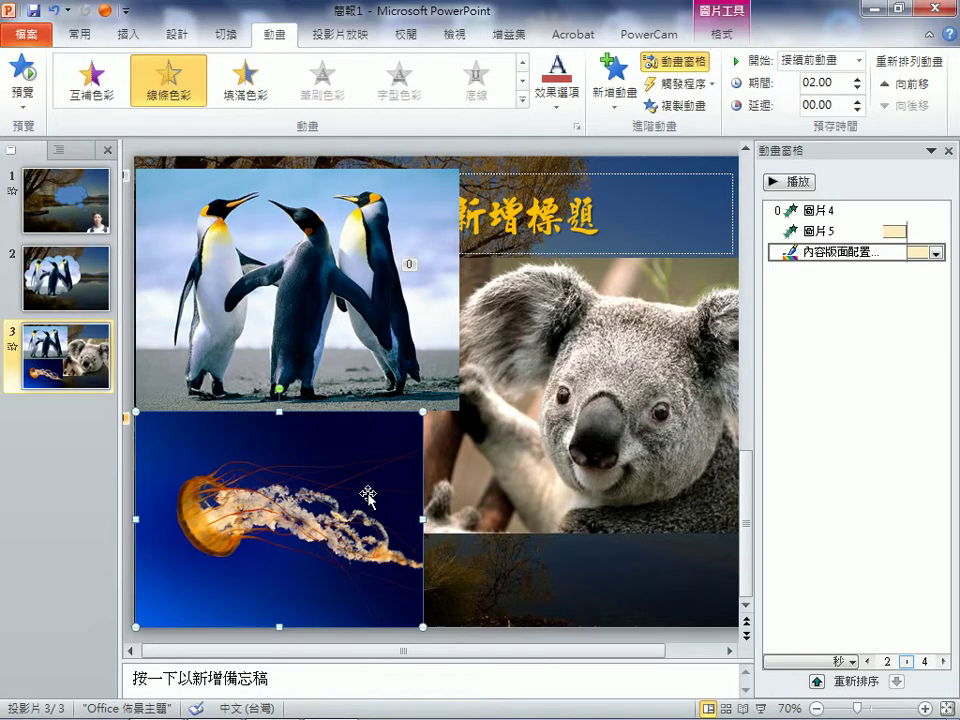
- Remove the jellyfish's Line Color animation and apply the Spin (陀螺轉) effect instead
left_click(822, 252)
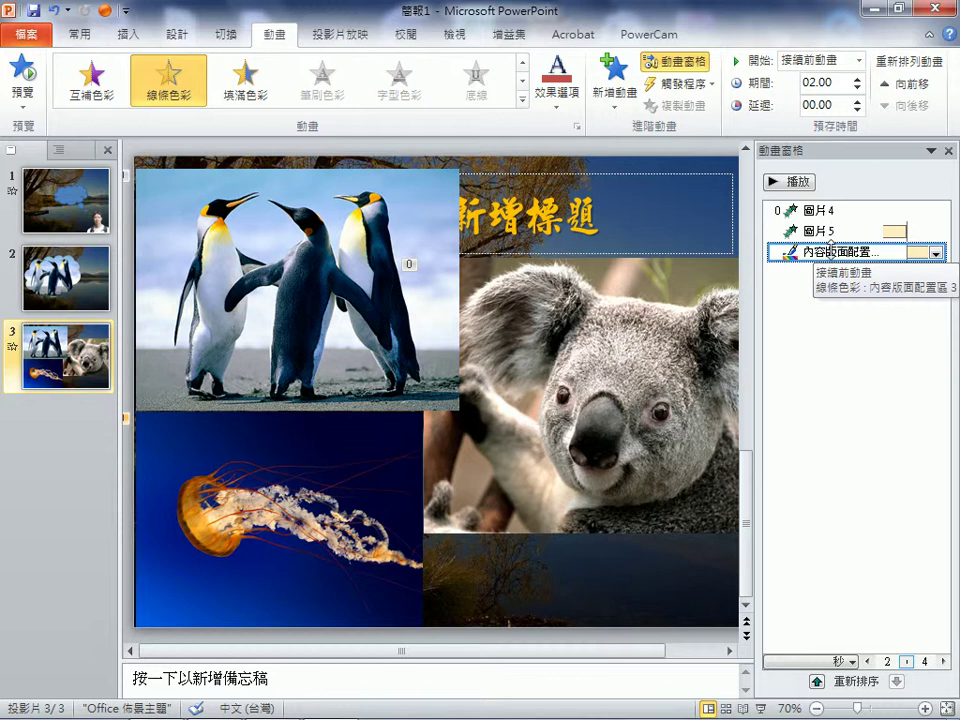
left_click(935, 255)
left_click(828, 404)
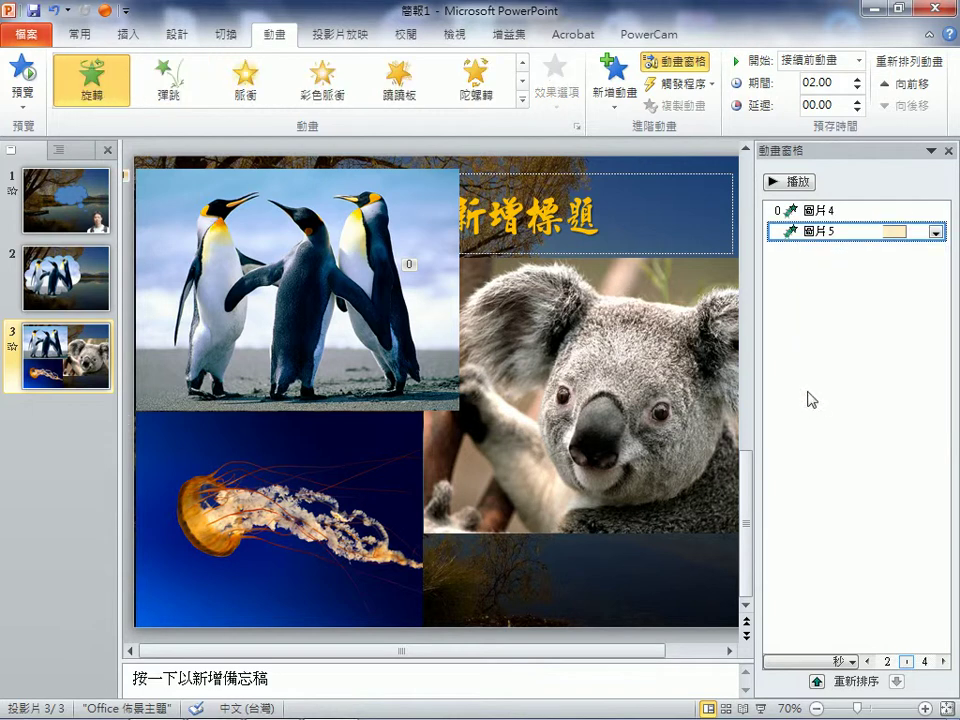
left_click(326, 508)
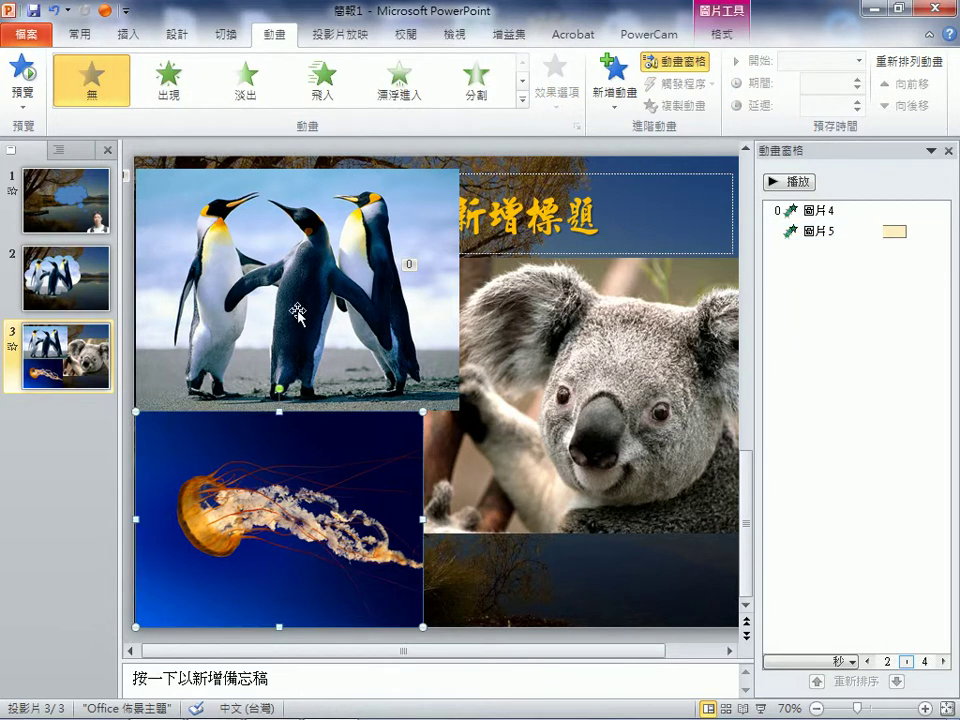
left_click(521, 99)
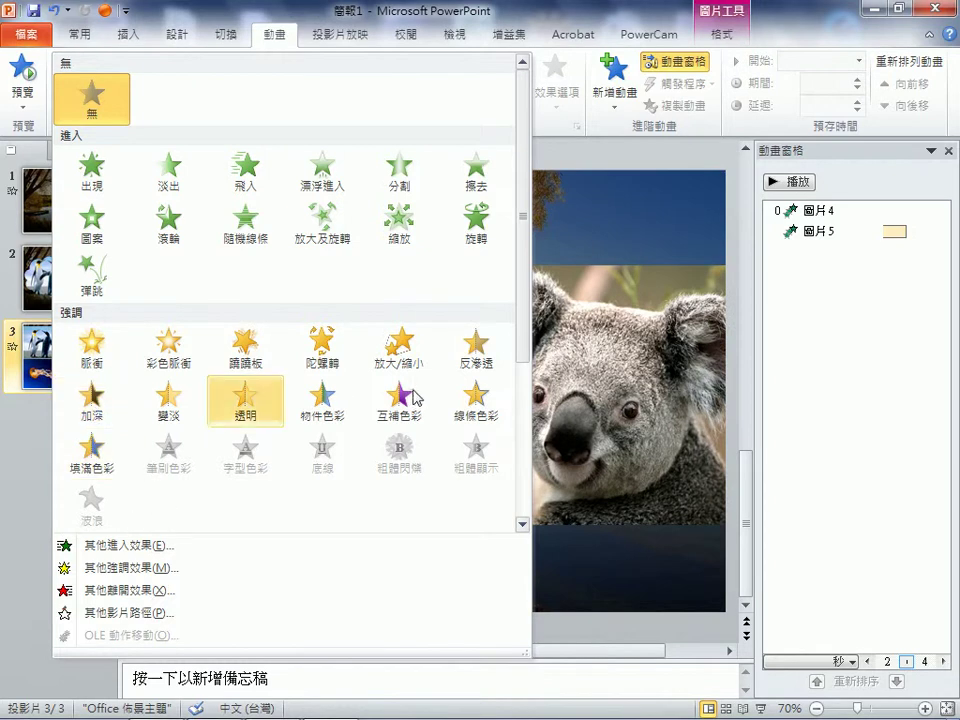
key("Escape")
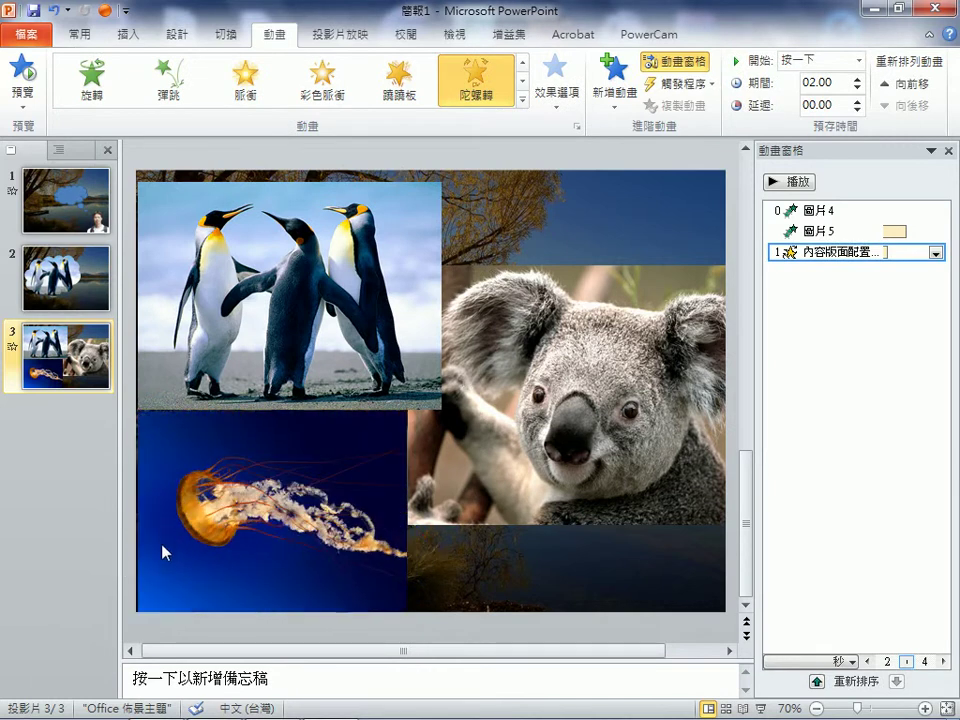
left_click(858, 60)
- Set the jellyfish spin to After Previous, preview it in the slide show, then go to slide 1
left_click(818, 119)
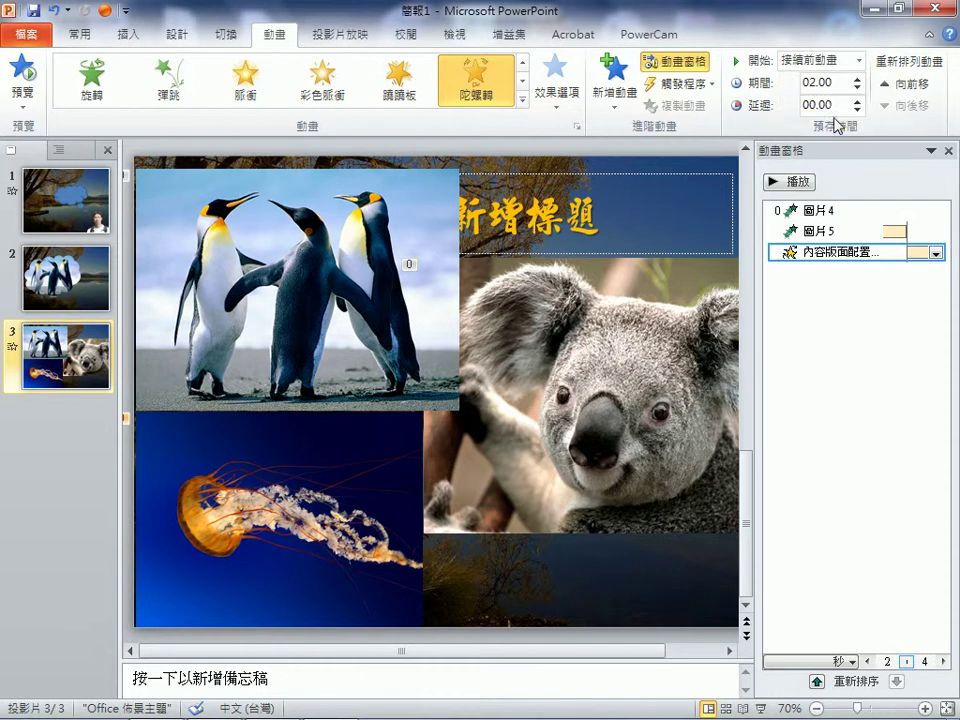
left_click(761, 707)
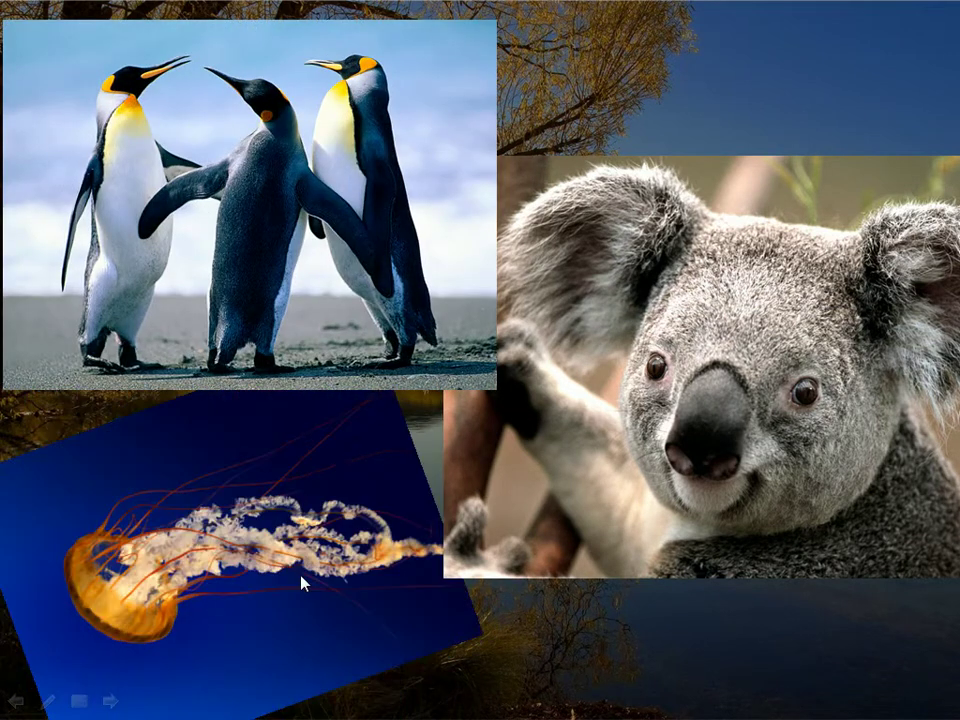
key("Escape")
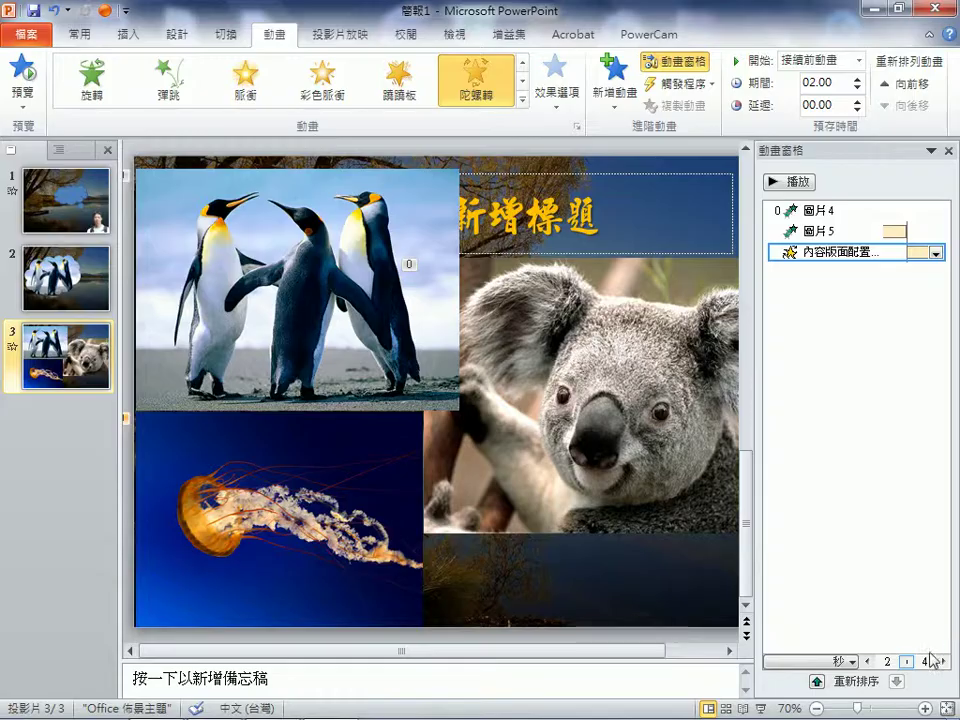
left_click(66, 200)
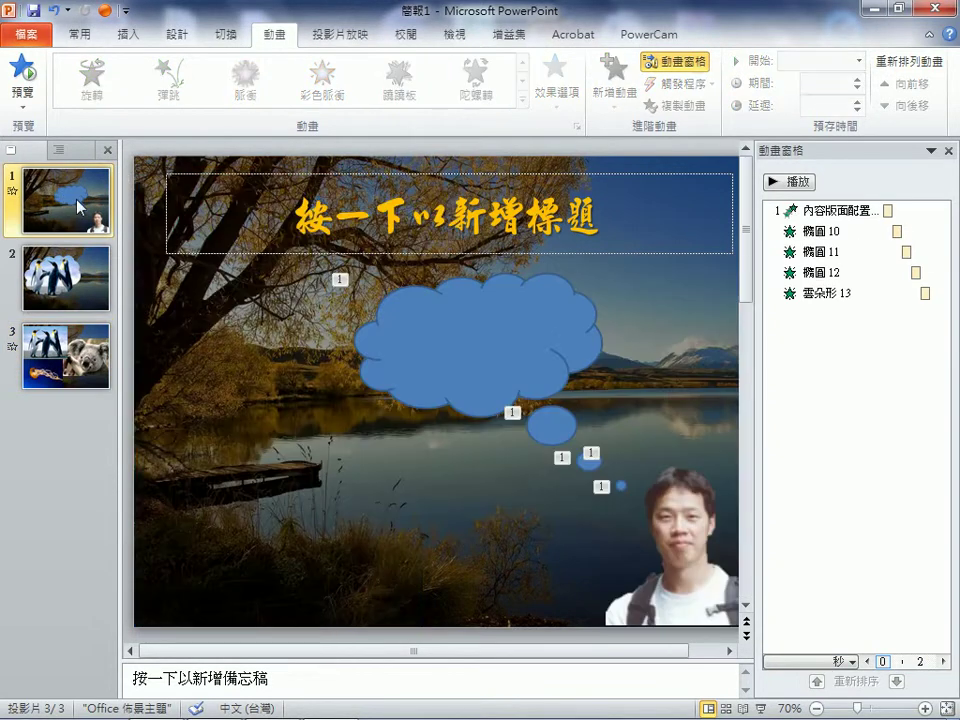
left_click(763, 708)
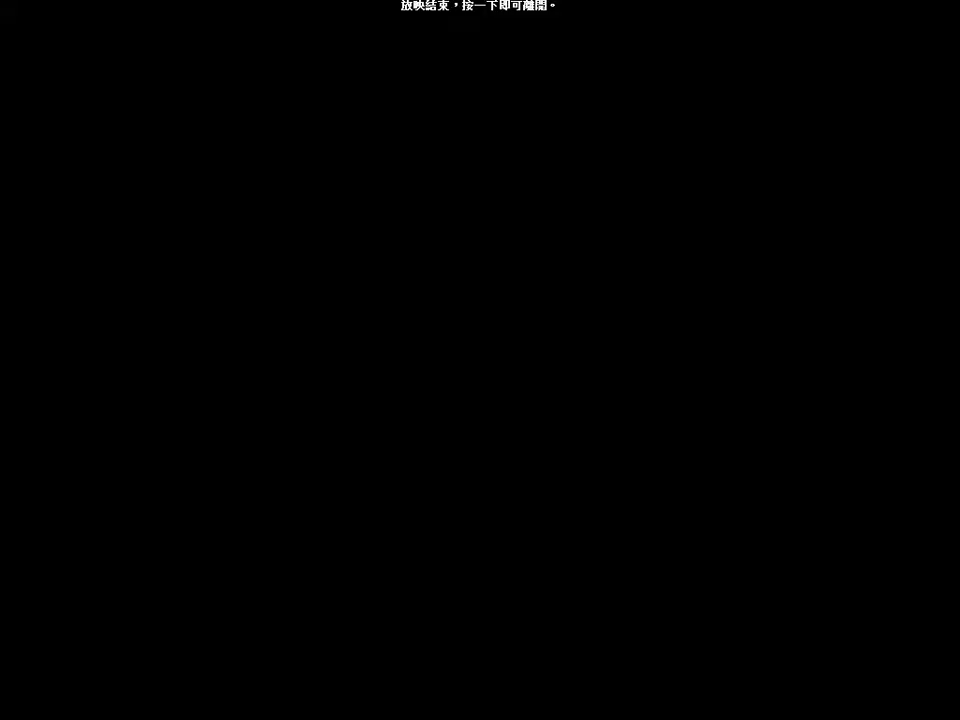
left_click(634, 446)
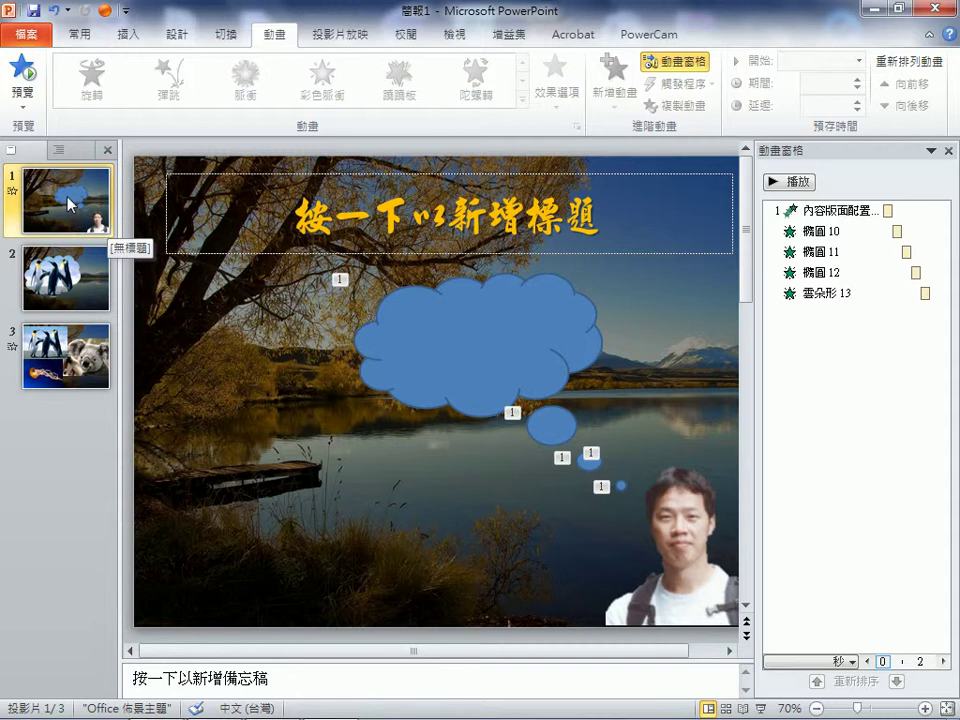
- Switch between slides 1 and 2, ending on slide 1 with the Transitions (切換) tab showing
left_click(82, 293)
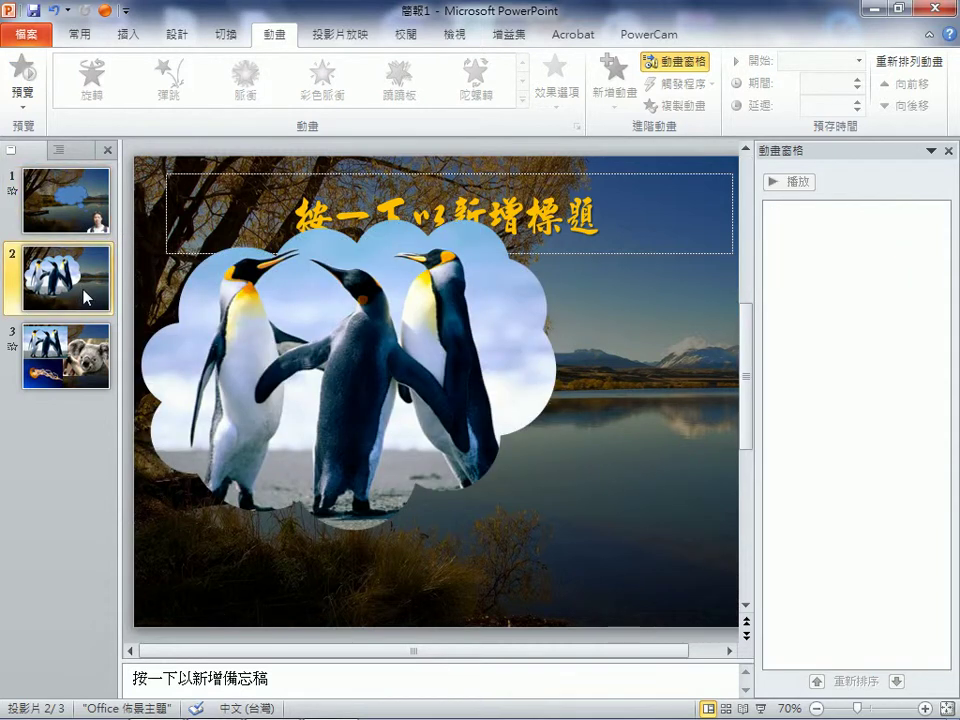
left_click(85, 196)
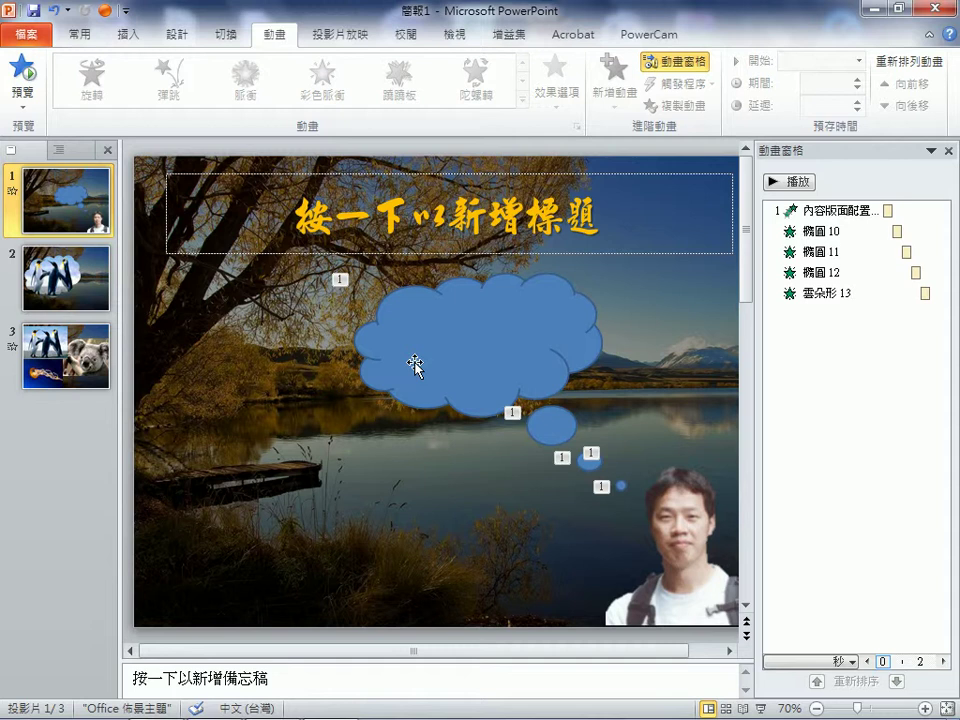
left_click(80, 295)
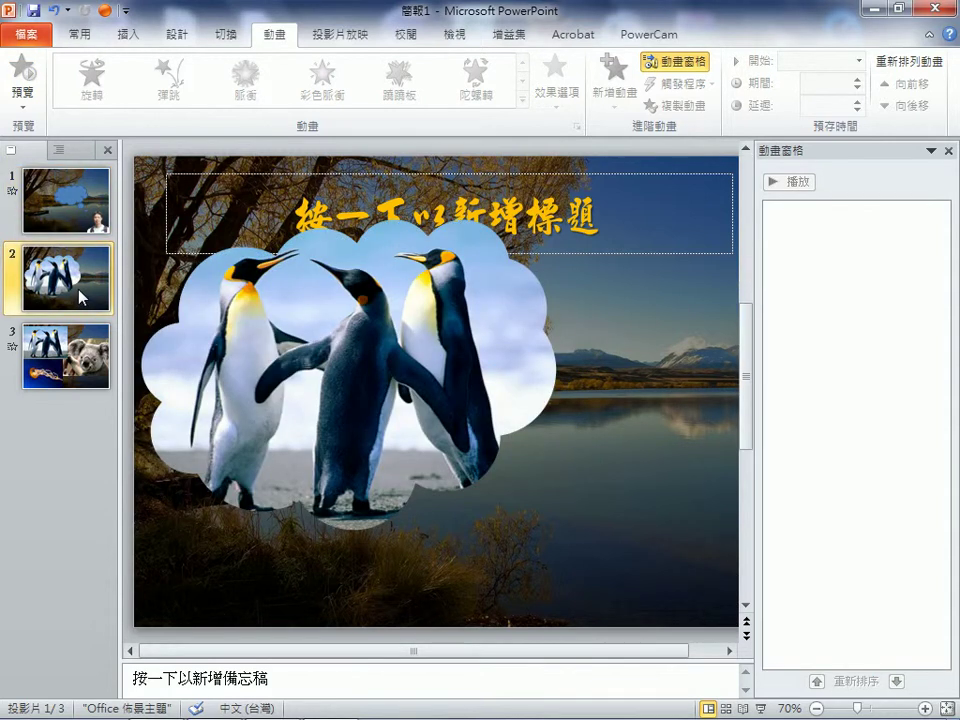
left_click(73, 223)
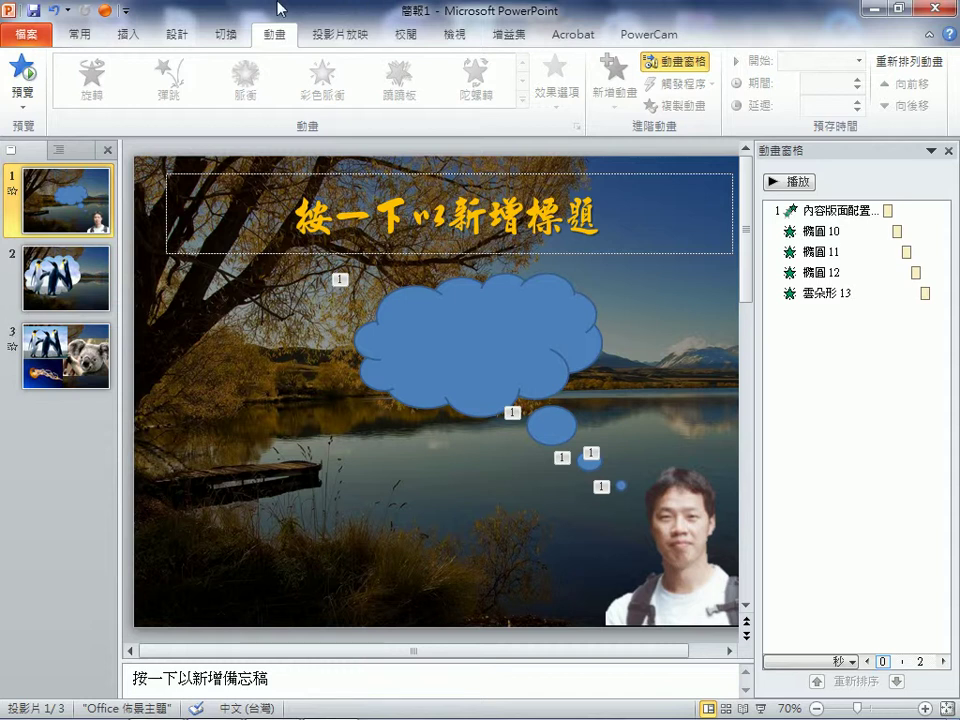
left_click(225, 36)
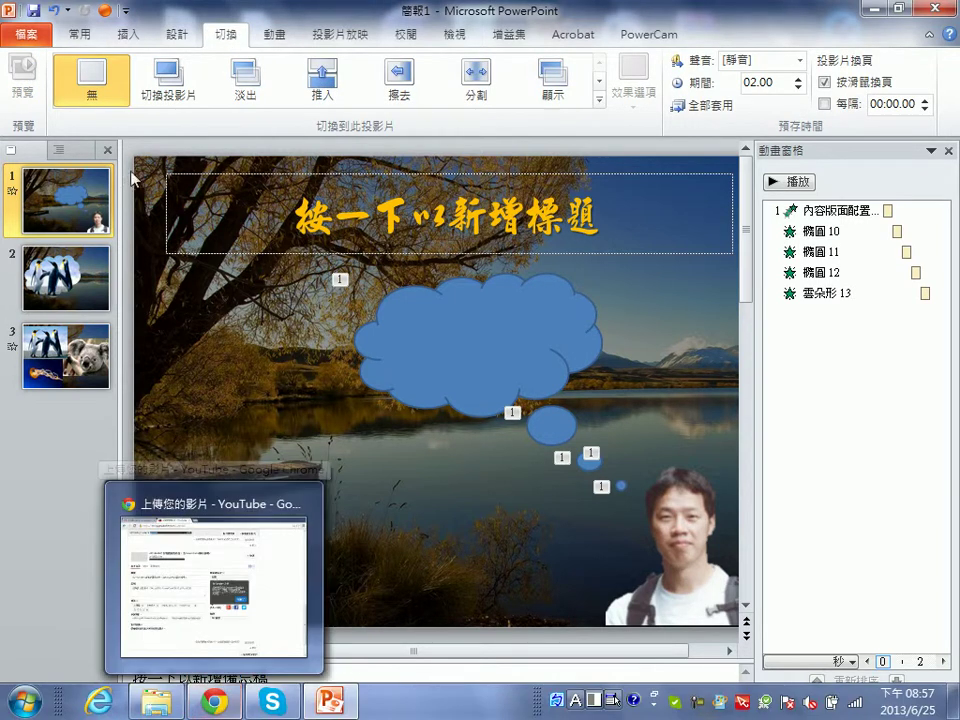
- Give slide 1 the Wipe (擦去) transition and slide 2 the Blinds (百葉窗) transition
left_click(398, 85)
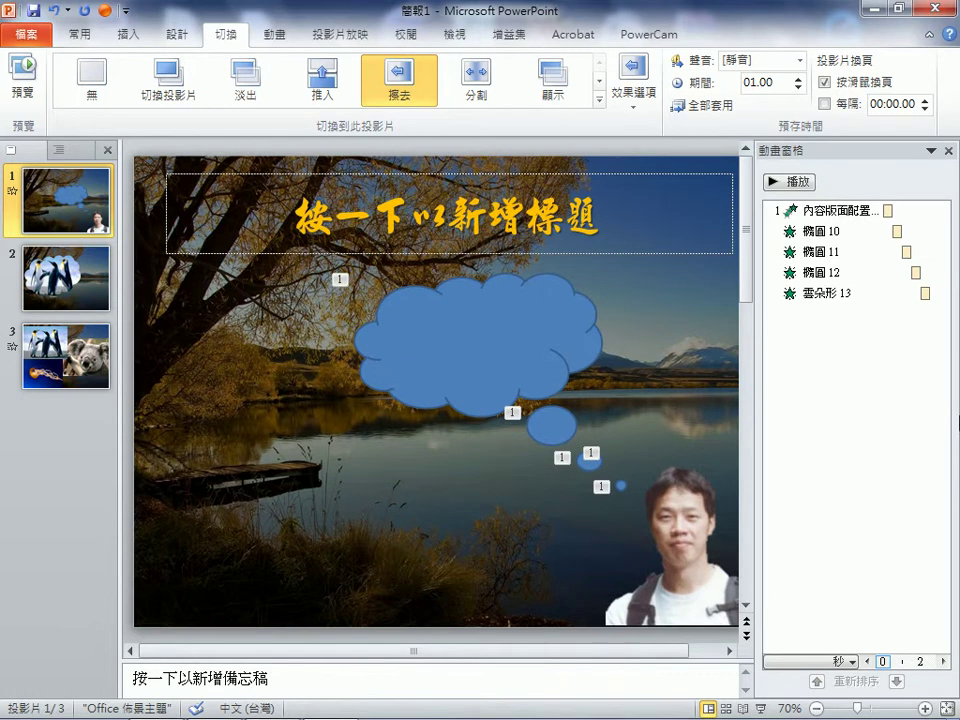
left_click(86, 297)
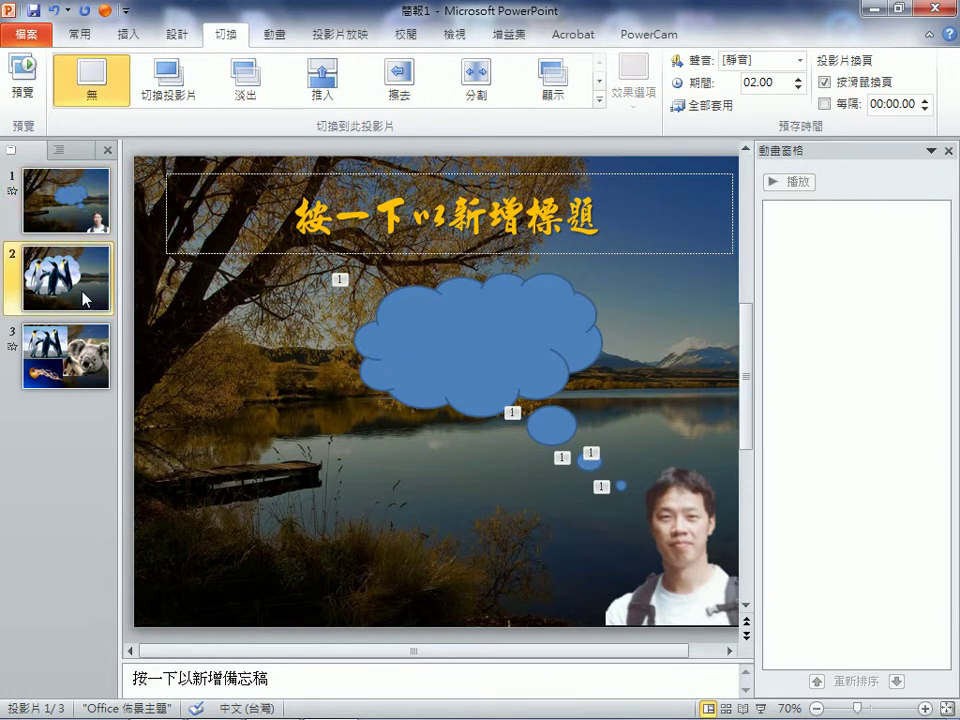
left_click(599, 99)
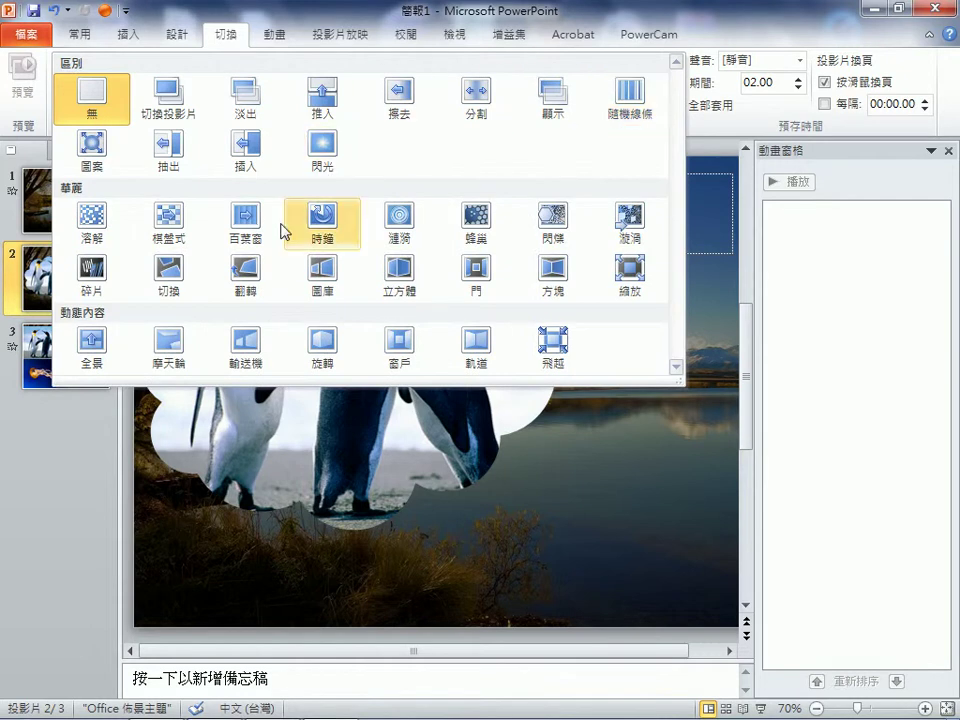
left_click(247, 239)
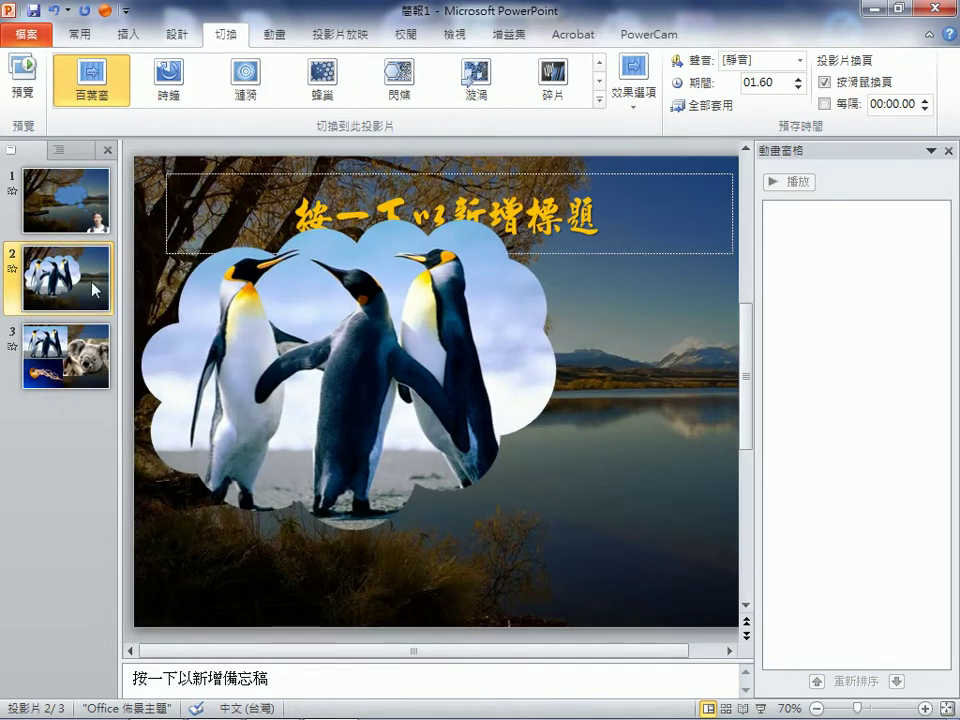
- Apply the Honeycomb (蜂巢) transition to slide 3 with the animal photos
left_click(77, 375)
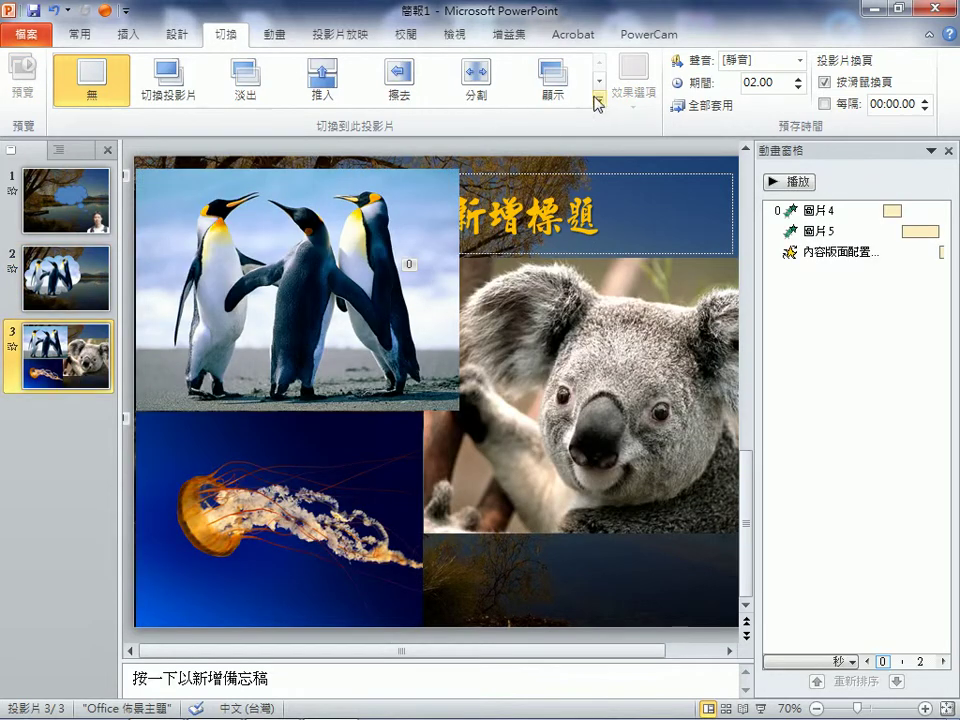
left_click(599, 100)
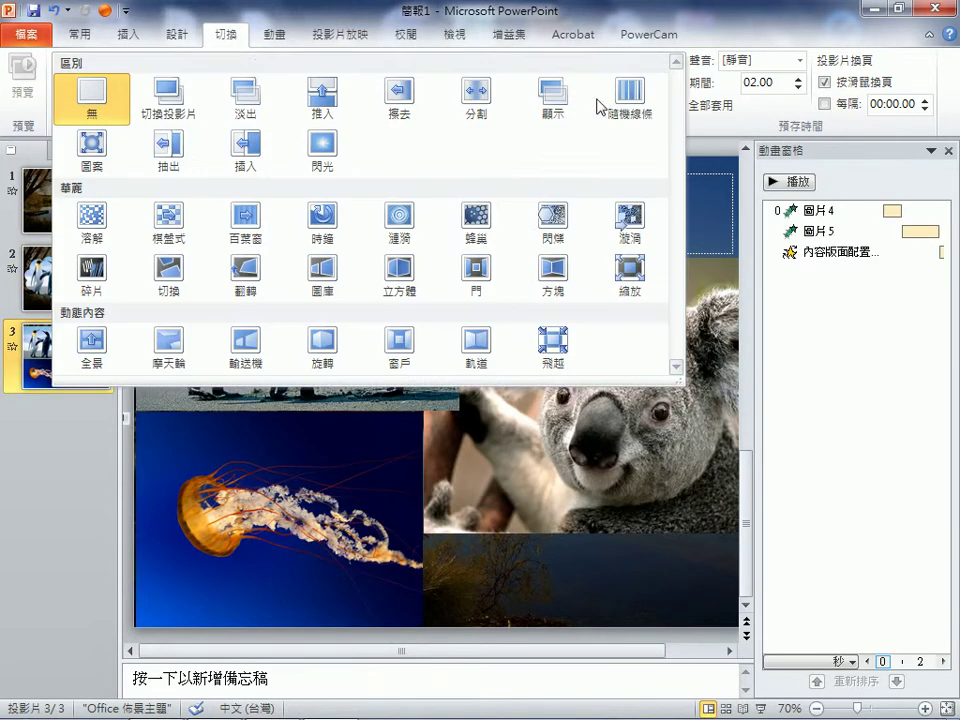
key("Escape")
left_click(480, 220)
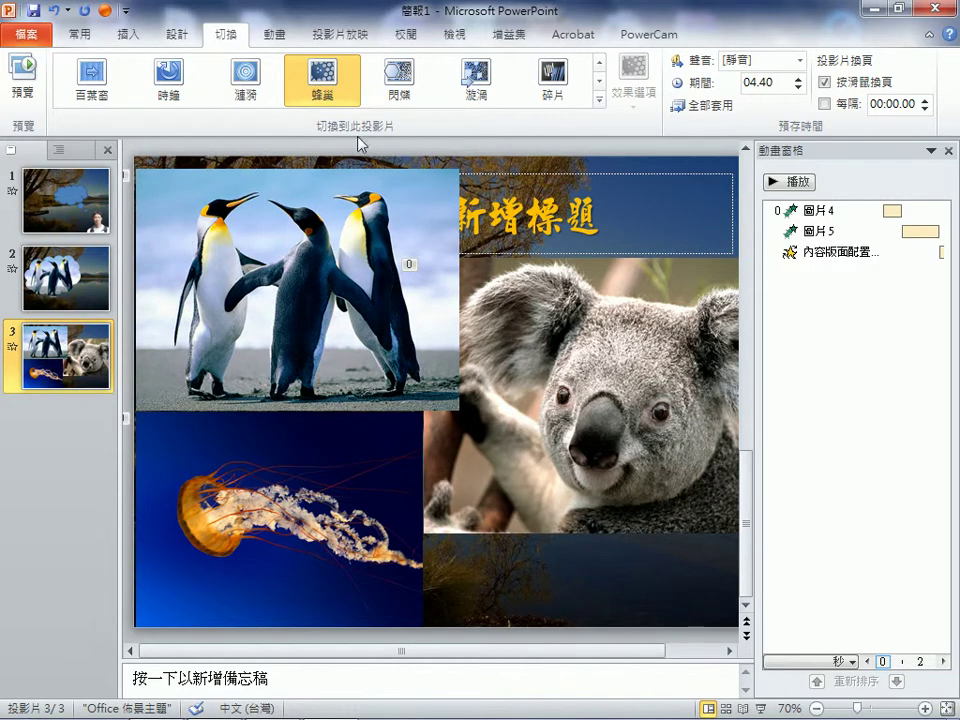
- Return to slide 1 to review its 擦去 (wipe) transition timing settings
left_click(66, 200)
key("Down")
left_click(77, 215)
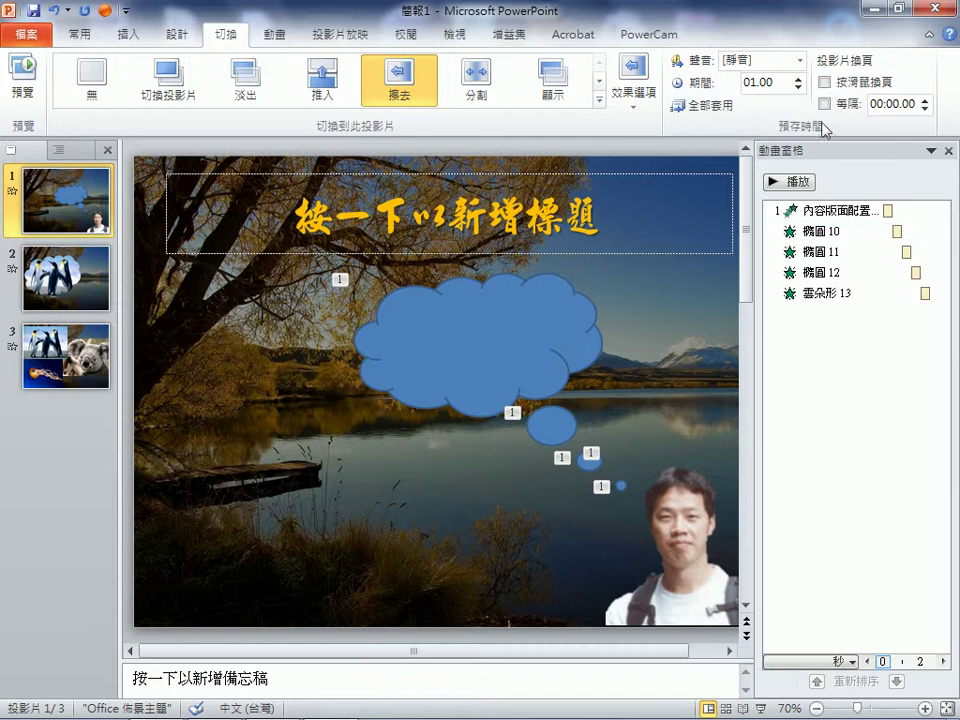
- Set slides 1 and 2 to advance automatically after 00:05.00, with 按滑鼠換頁 turned off
left_click(925, 99)
left_click(926, 100)
left_click(926, 100)
left_click(85, 293)
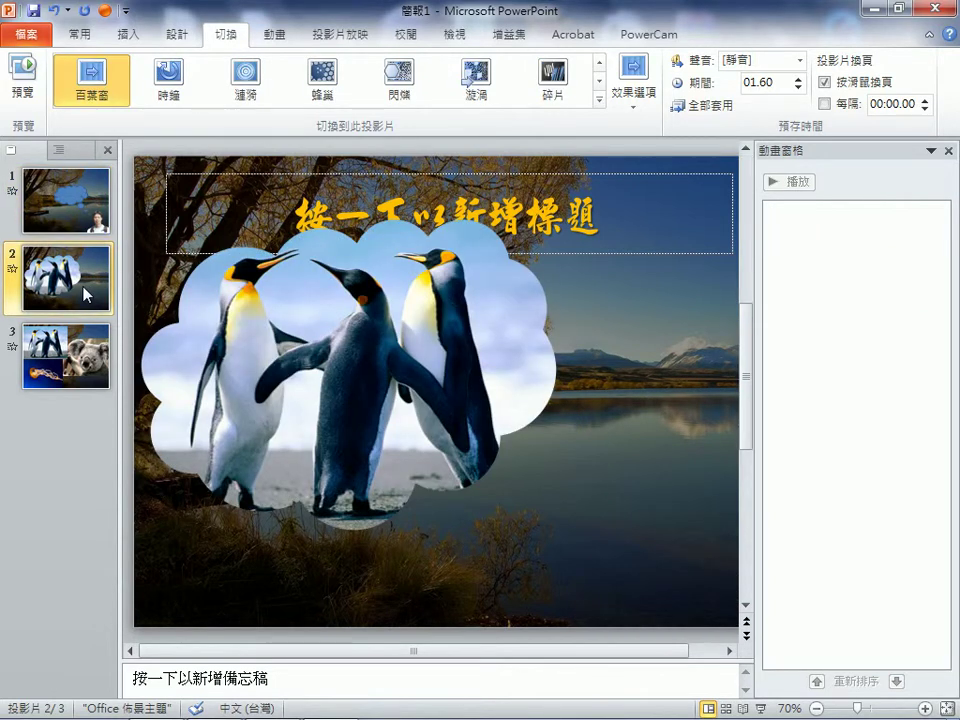
left_click(824, 81)
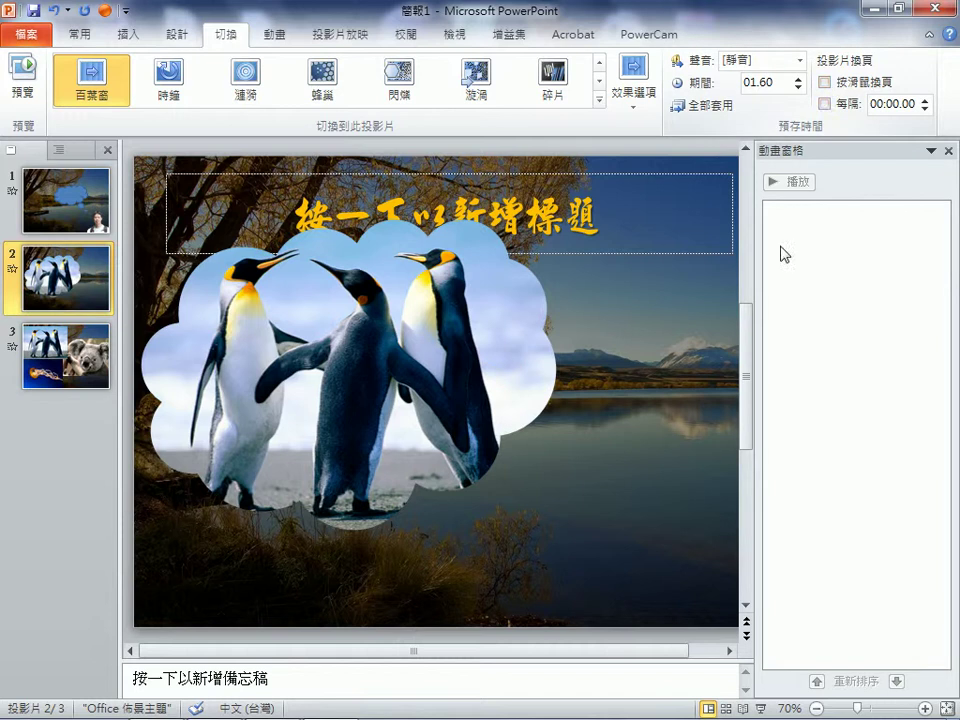
left_click(926, 99)
- Give slide 3 the same 每隔 00:05.00 automatic advance
left_click(42, 372)
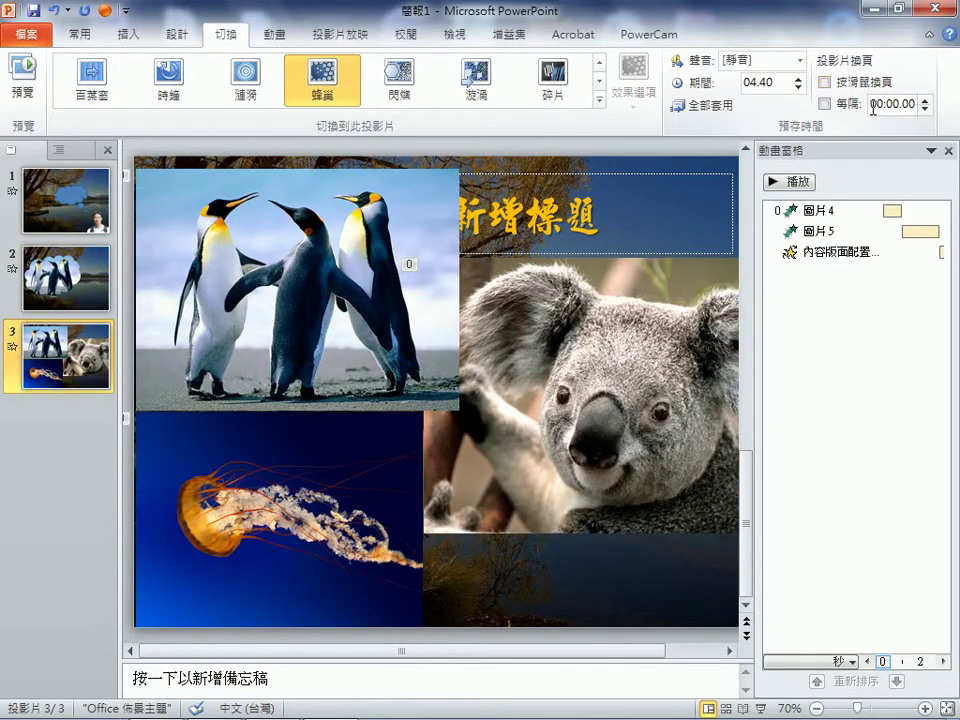
double_click(925, 98)
double_click(924, 98)
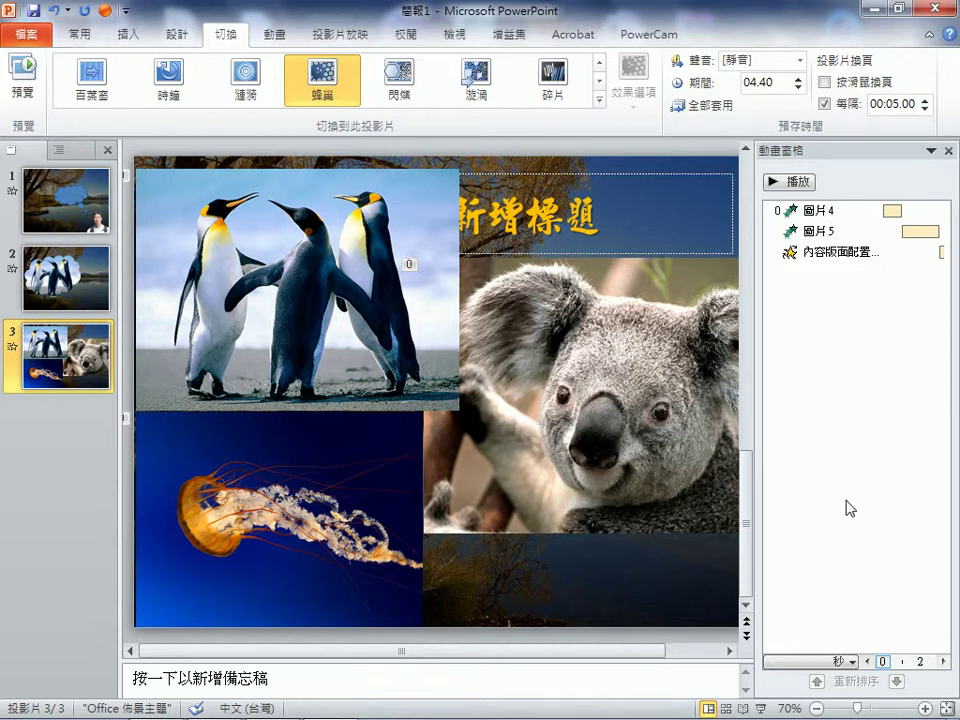
left_click(761, 708)
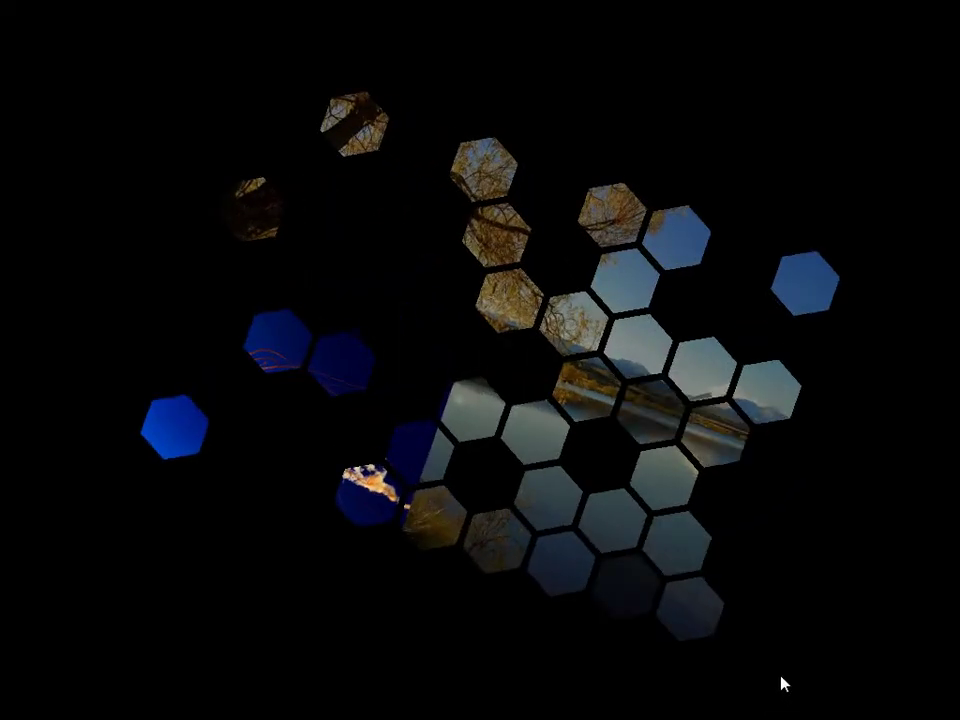
key("Escape")
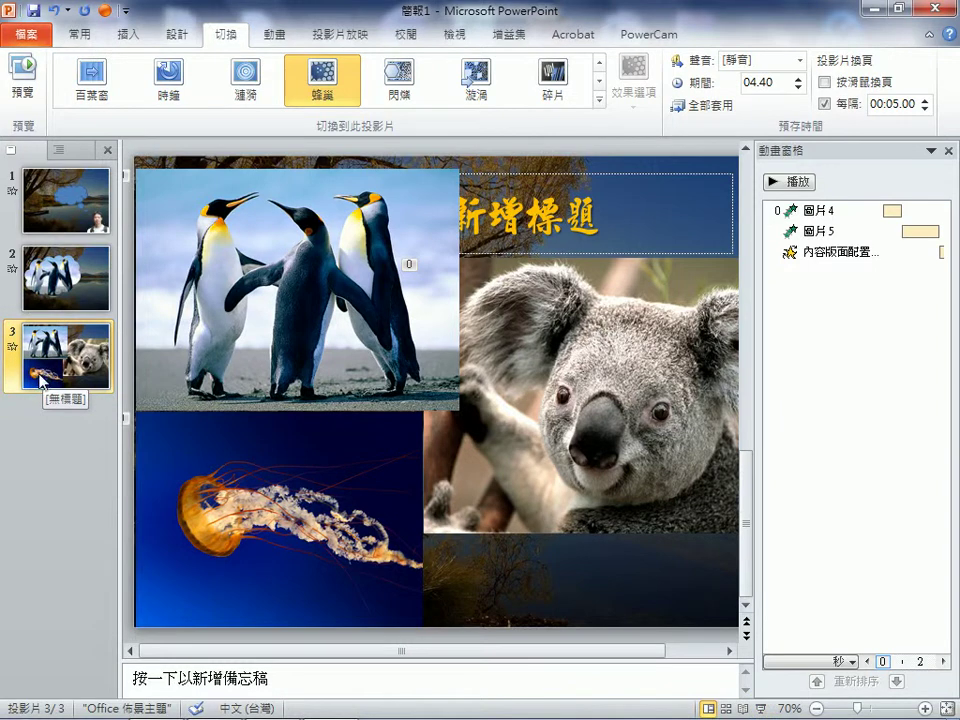
left_click(62, 197)
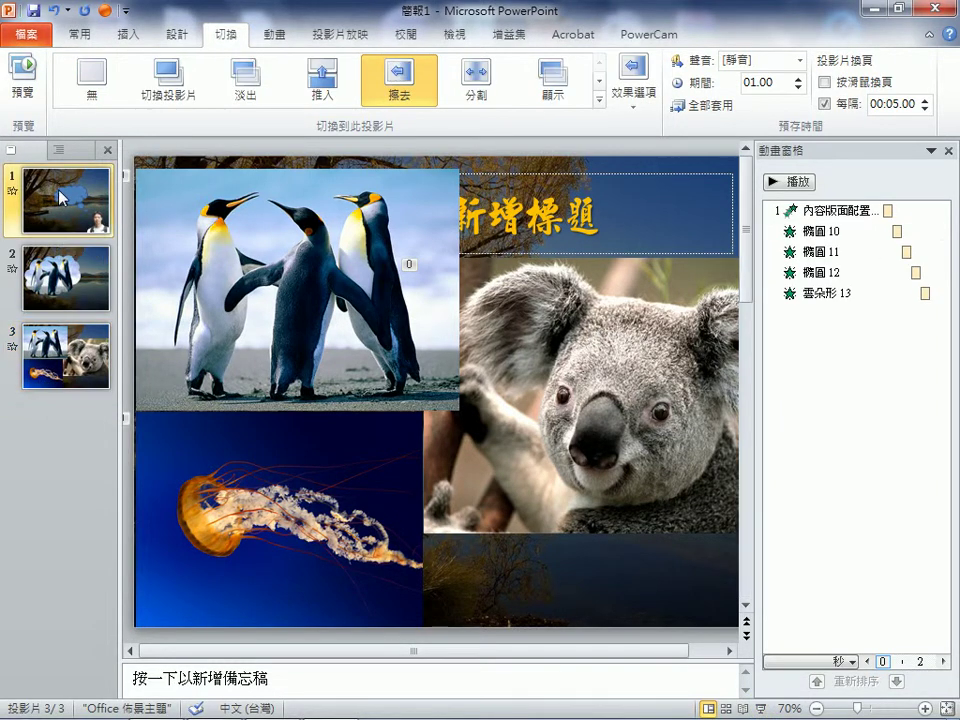
left_click(762, 706)
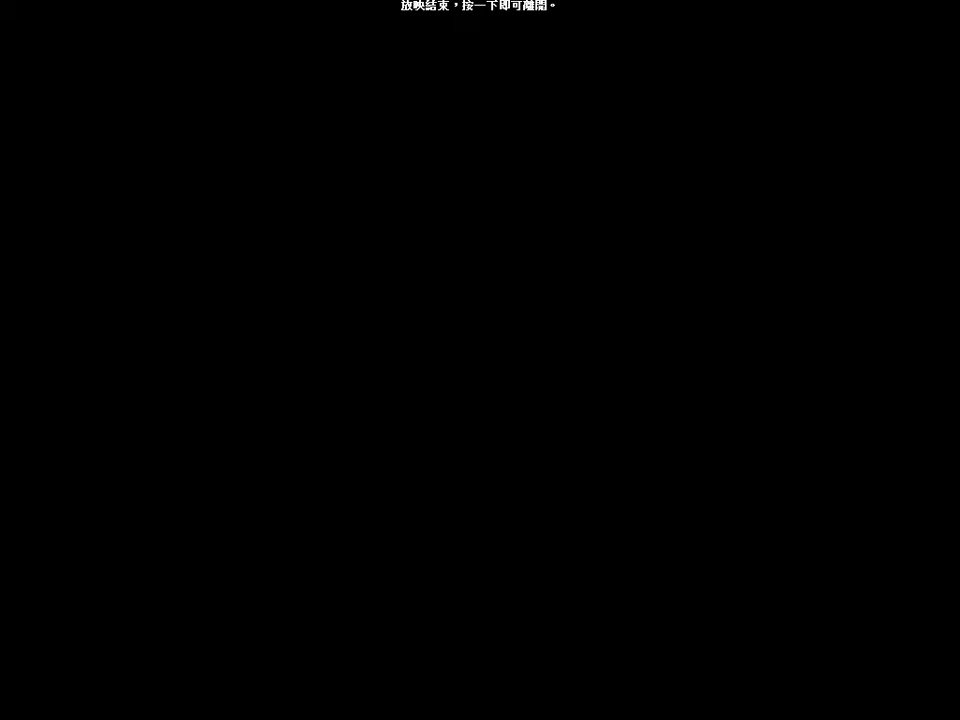
left_click(742, 710)
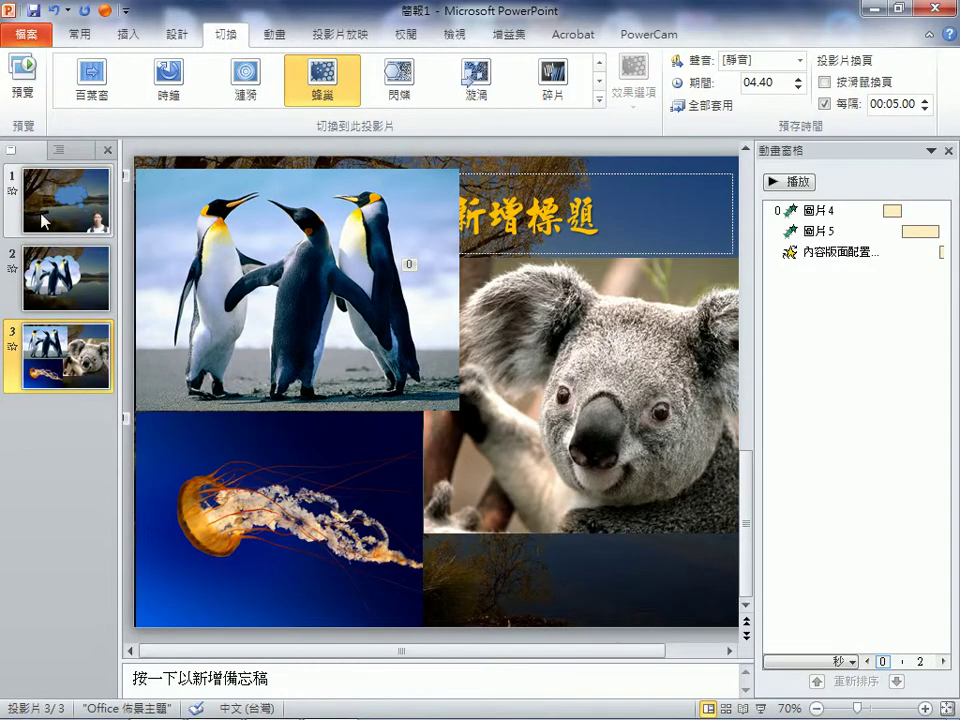
- Check slides 1 and the penguin slide 2, then select the person photo on slide 1
left_click(47, 210)
left_click(57, 250)
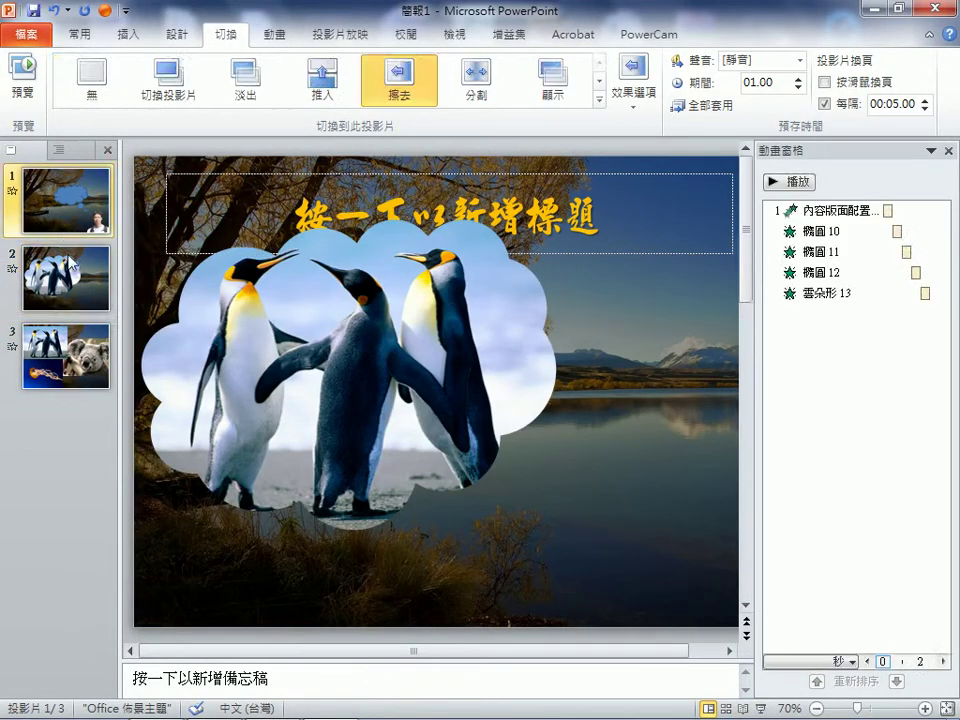
left_click(62, 215)
key("Down")
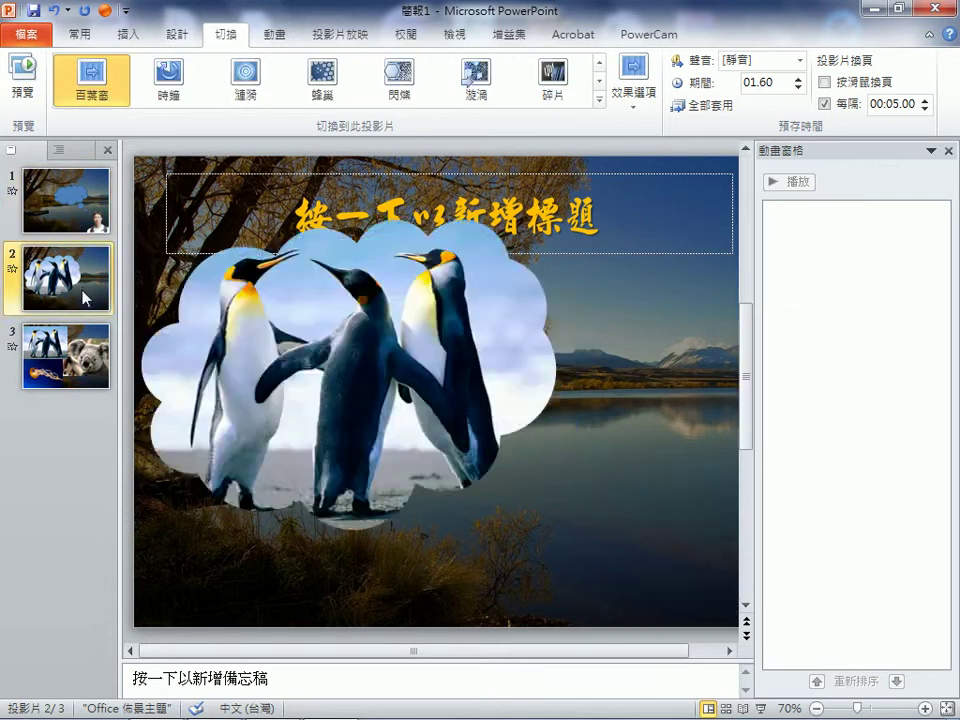
left_click(83, 197)
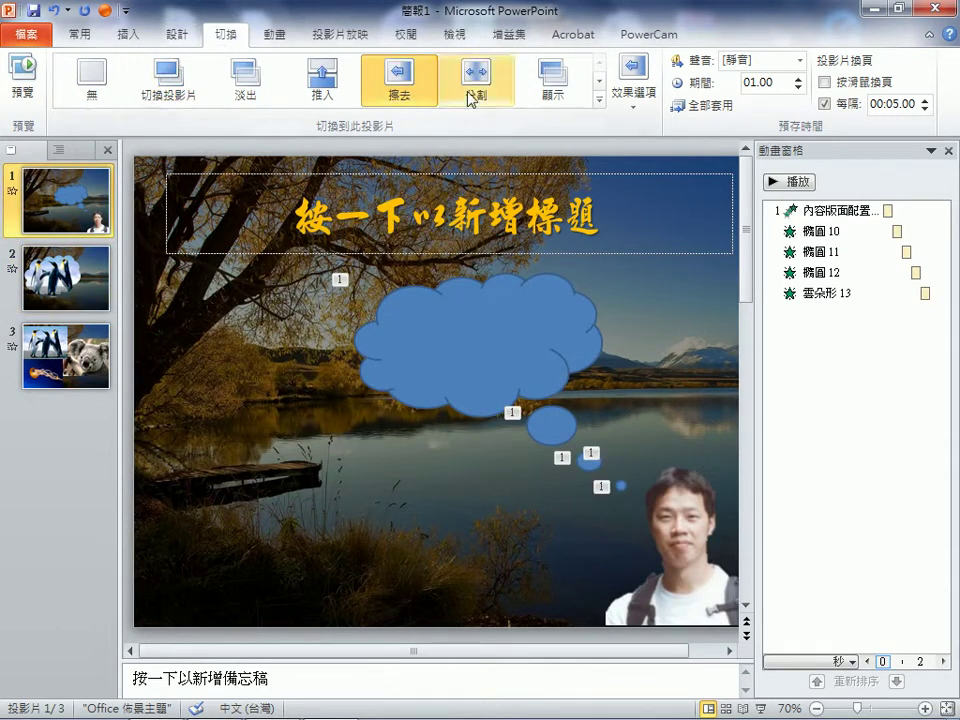
key("Down")
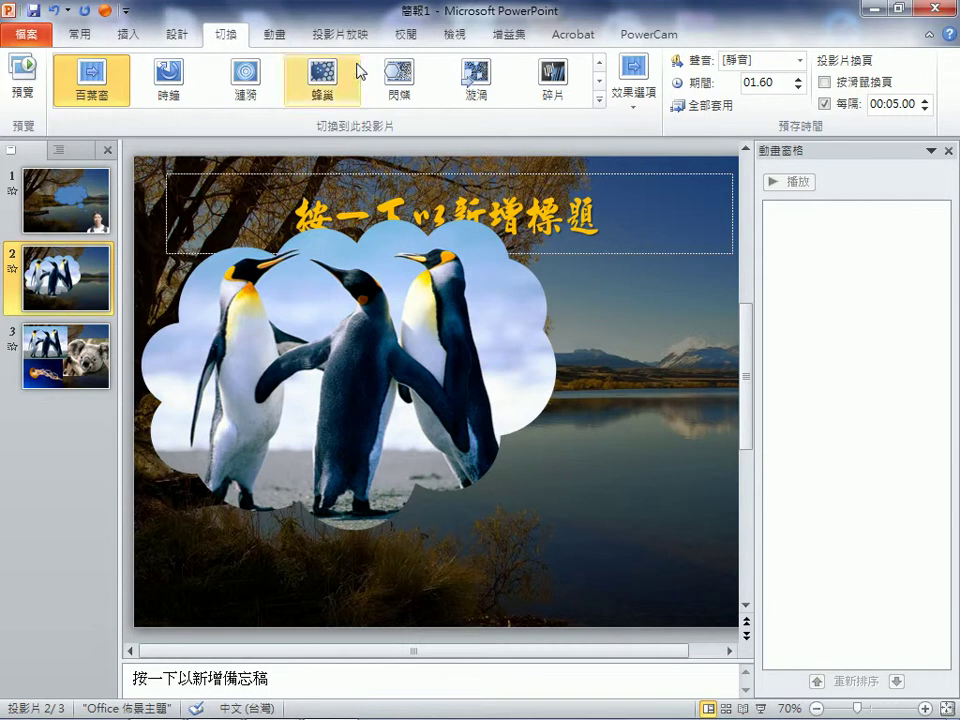
left_click(72, 206)
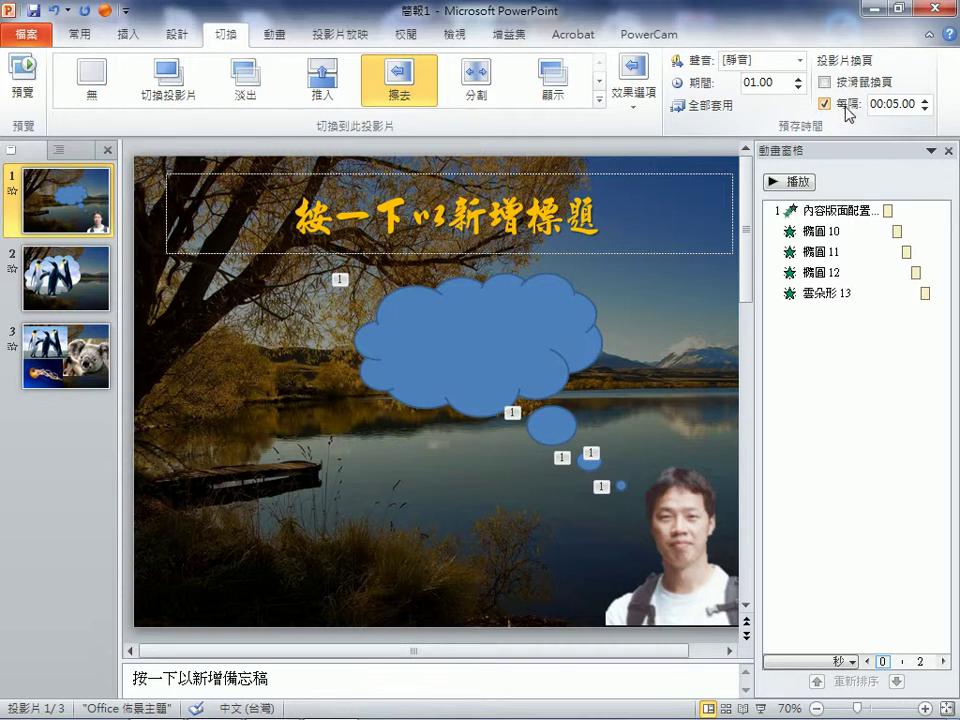
left_click(688, 532)
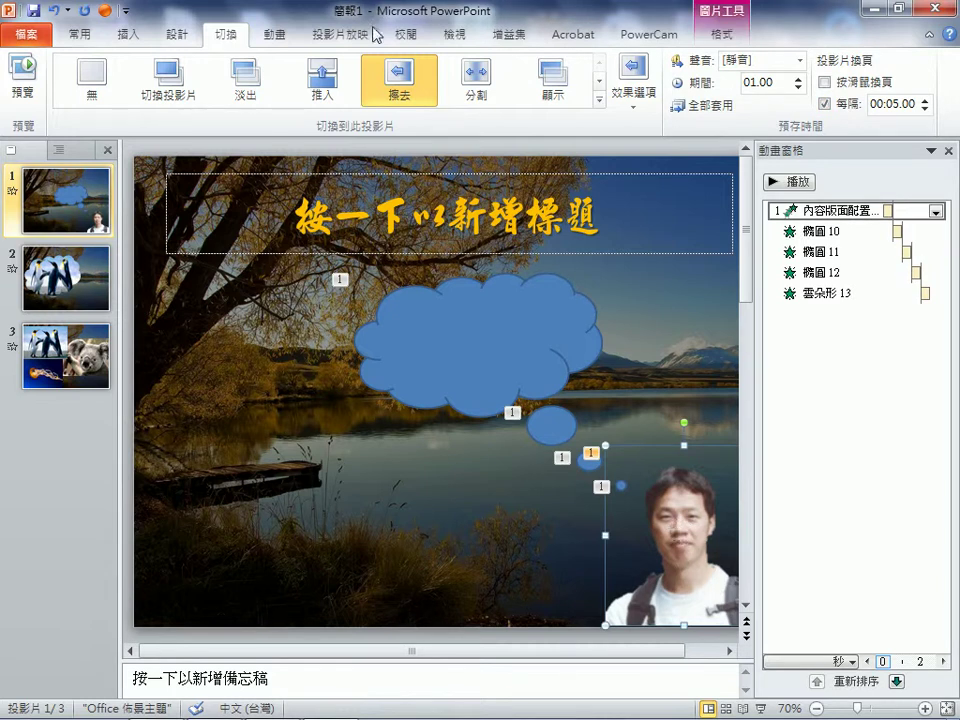
- Show the 動畫 settings: the person photo's 飛入 entrance, 按一下 start and 00.50 duration
left_click(272, 34)
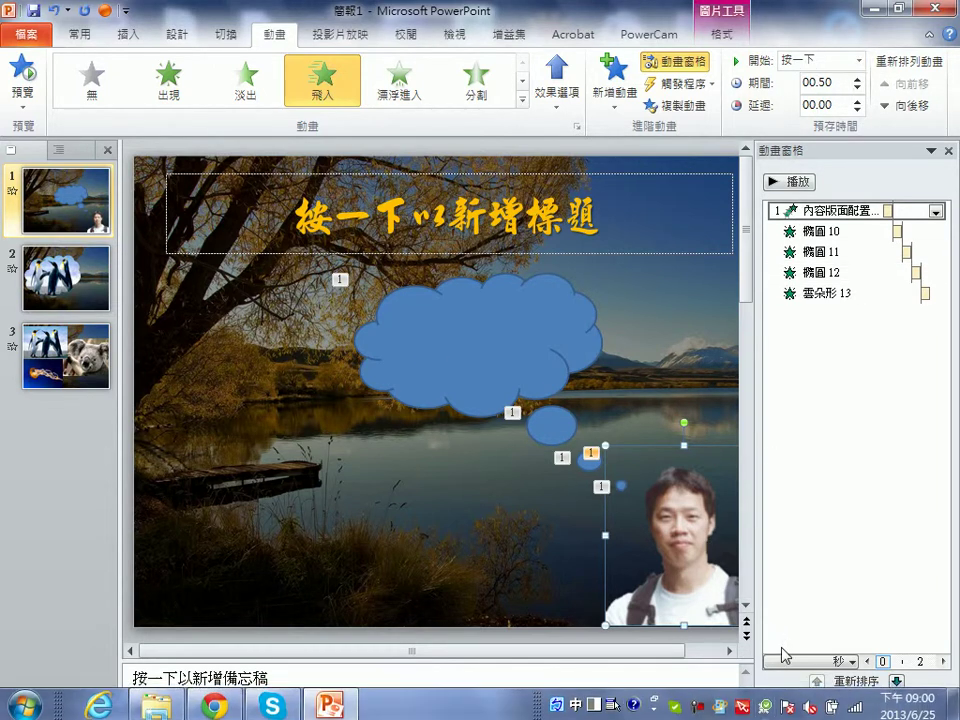
- Play the slide show from slide 1 into the penguin slide, then exit it with Esc
left_click(760, 703)
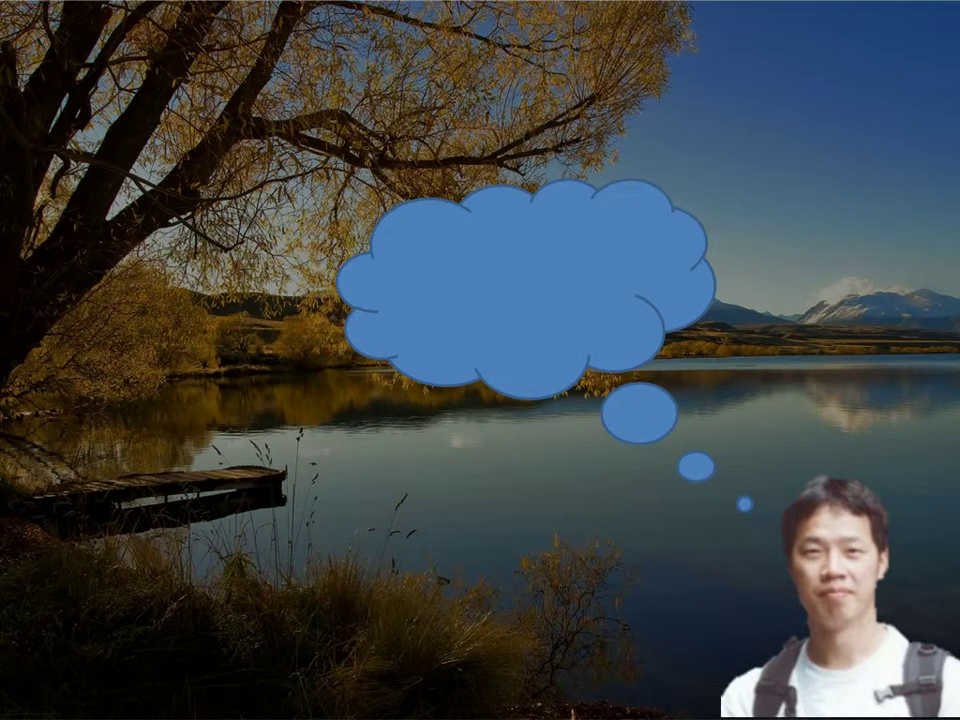
key("Escape")
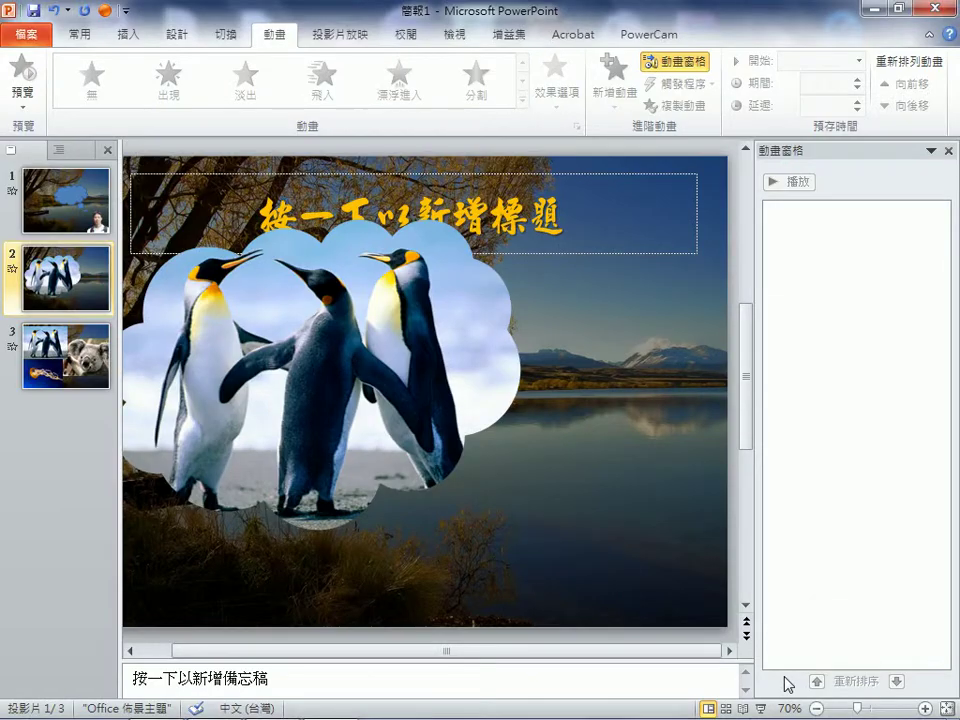